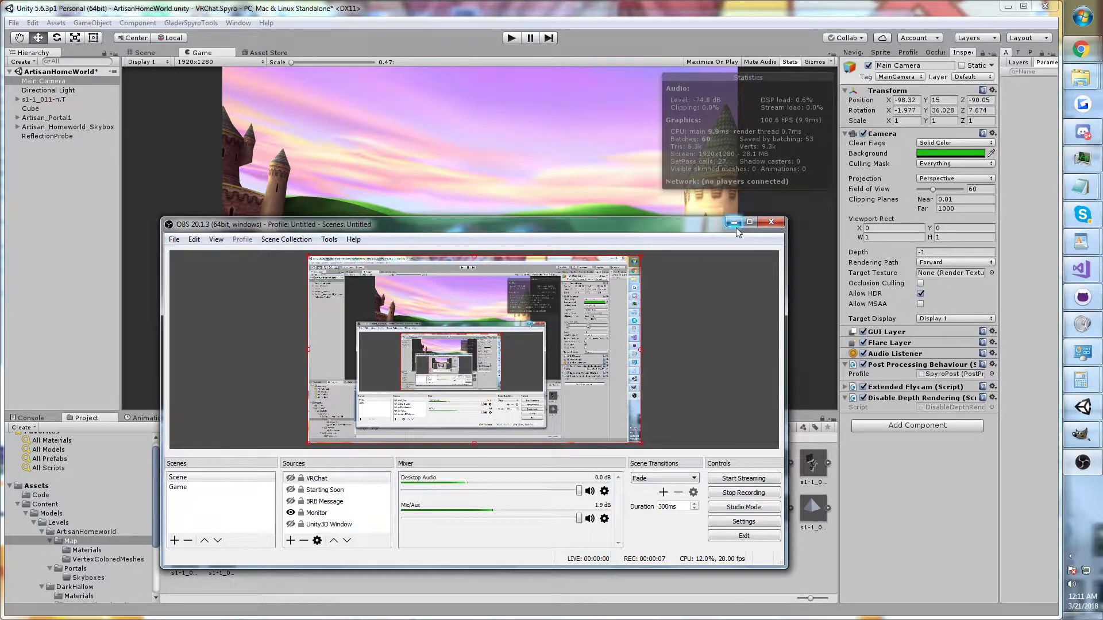
Minimize OBS, start Play mode in Unity and fly the camera around the level towards the twin waterfalls.
left_click(735, 226)
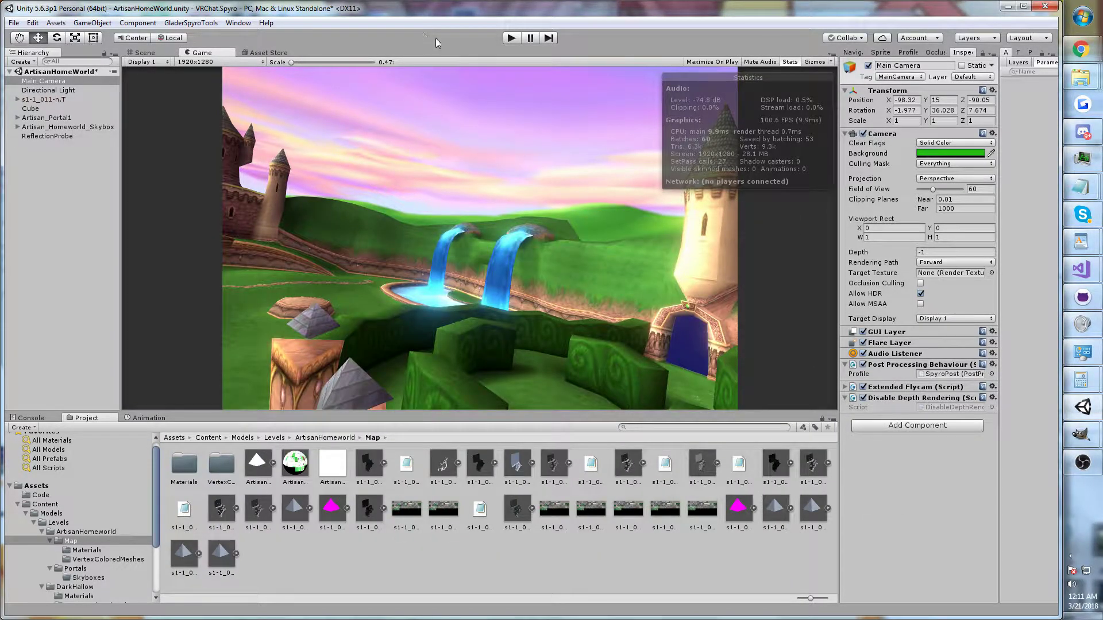
left_click(510, 41)
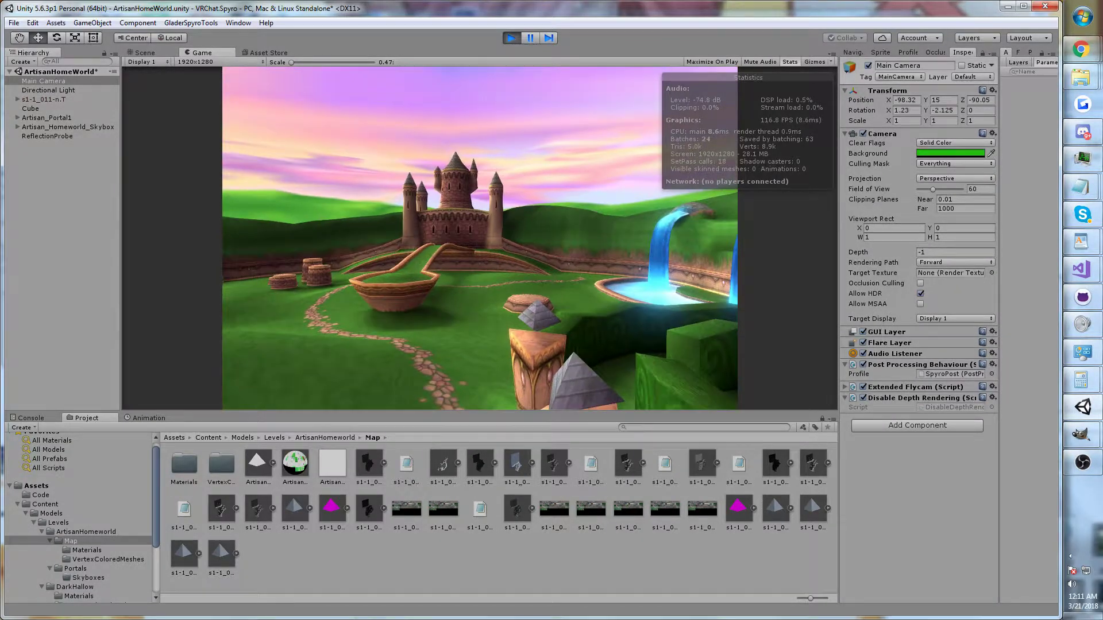
key("w")
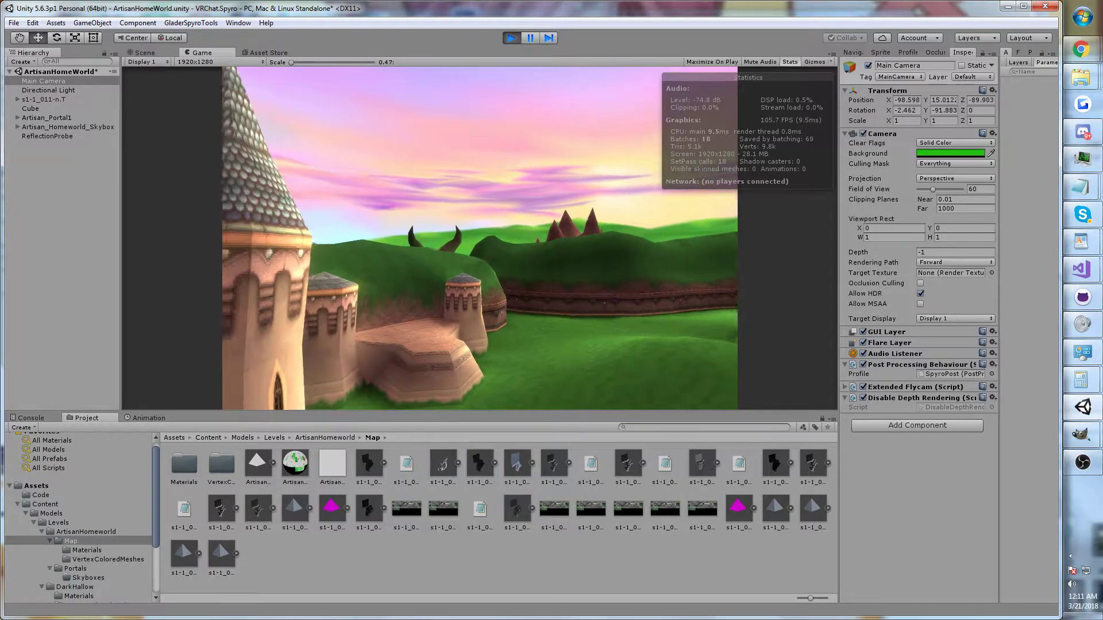
key("s")
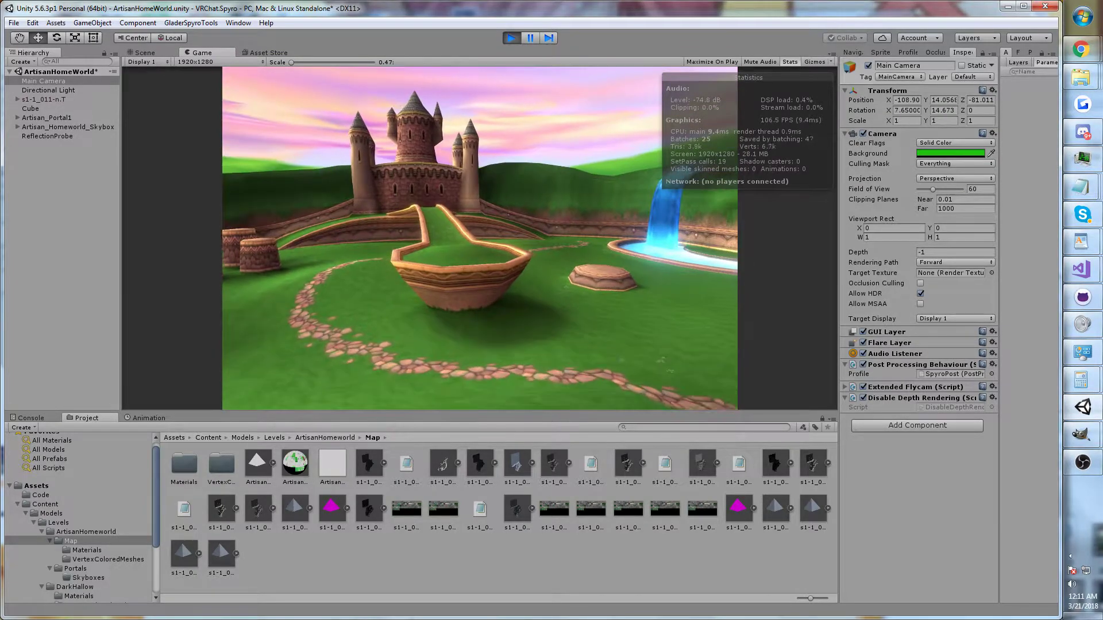
key("w")
key("a")
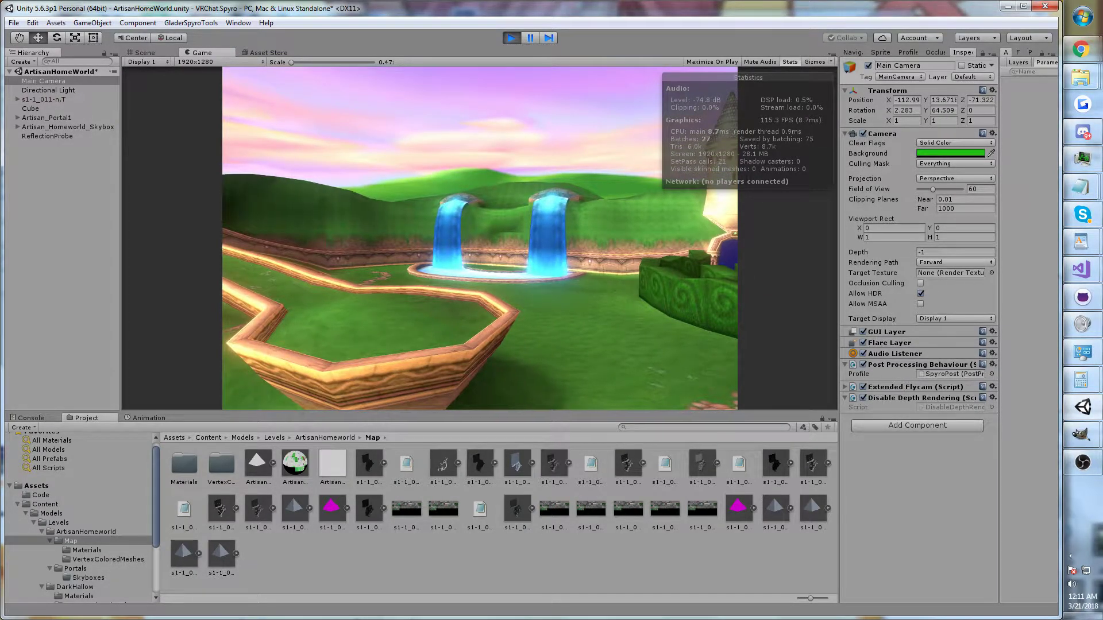
key("w")
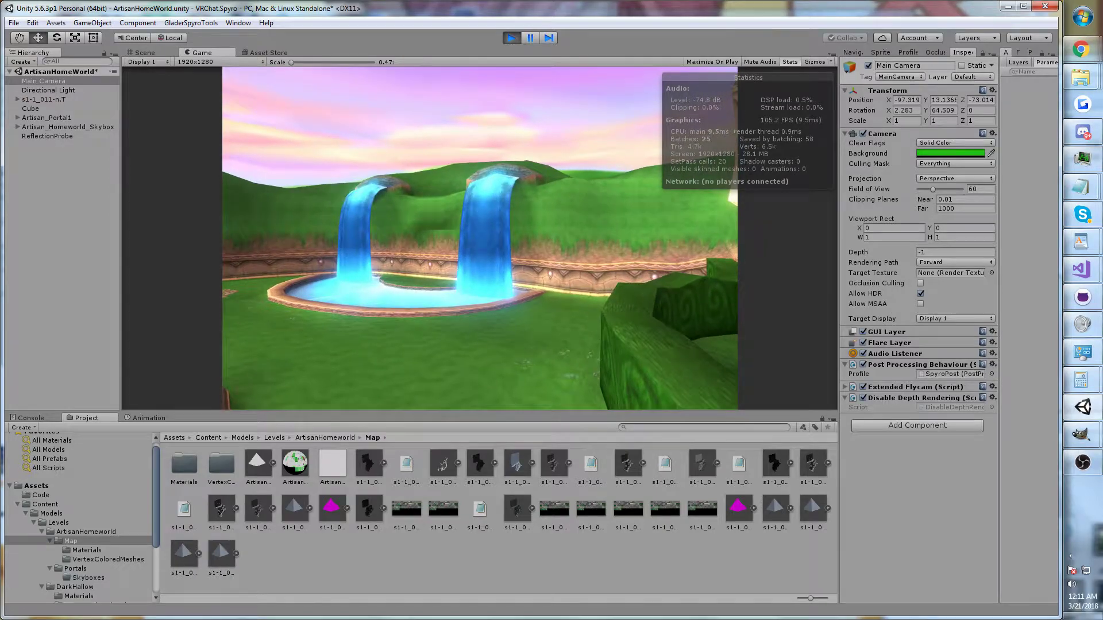
key("w")
key("s")
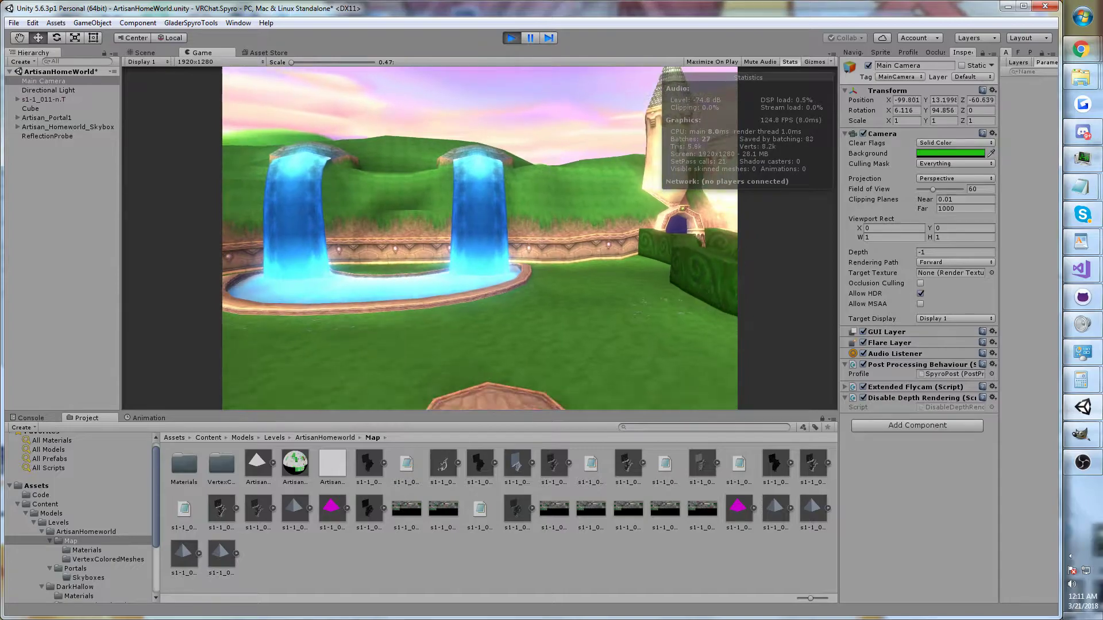
Select the waterfall pool's water mesh in the Scene view and inspect its material's albedo texture in the image viewer.
key("alt+Tab")
left_click(157, 53)
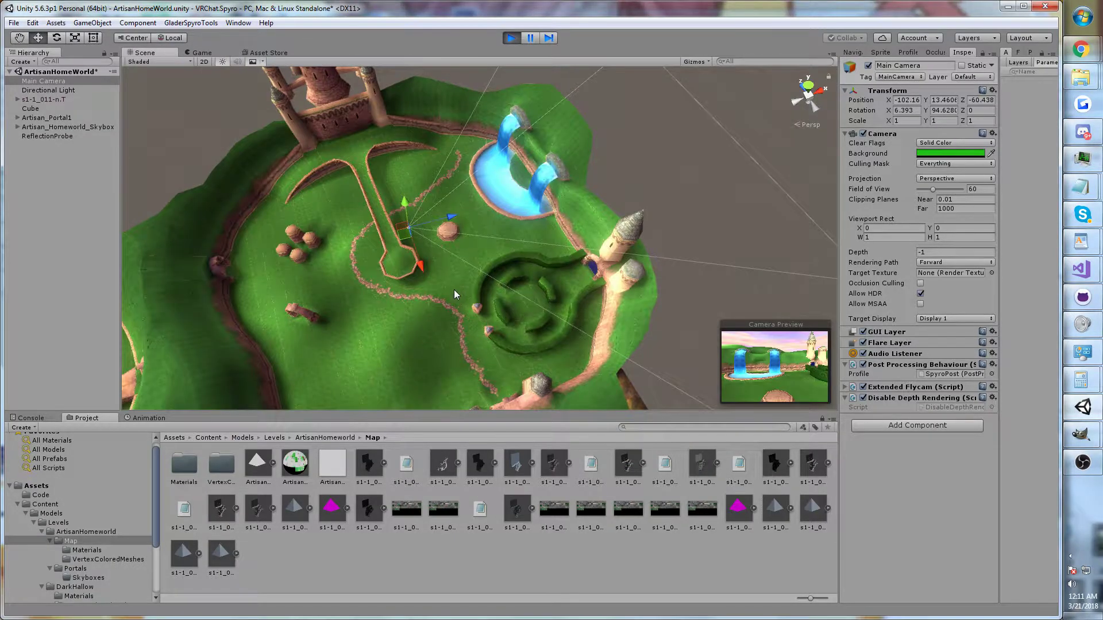
left_click(458, 285)
left_click(485, 232)
left_click(494, 233)
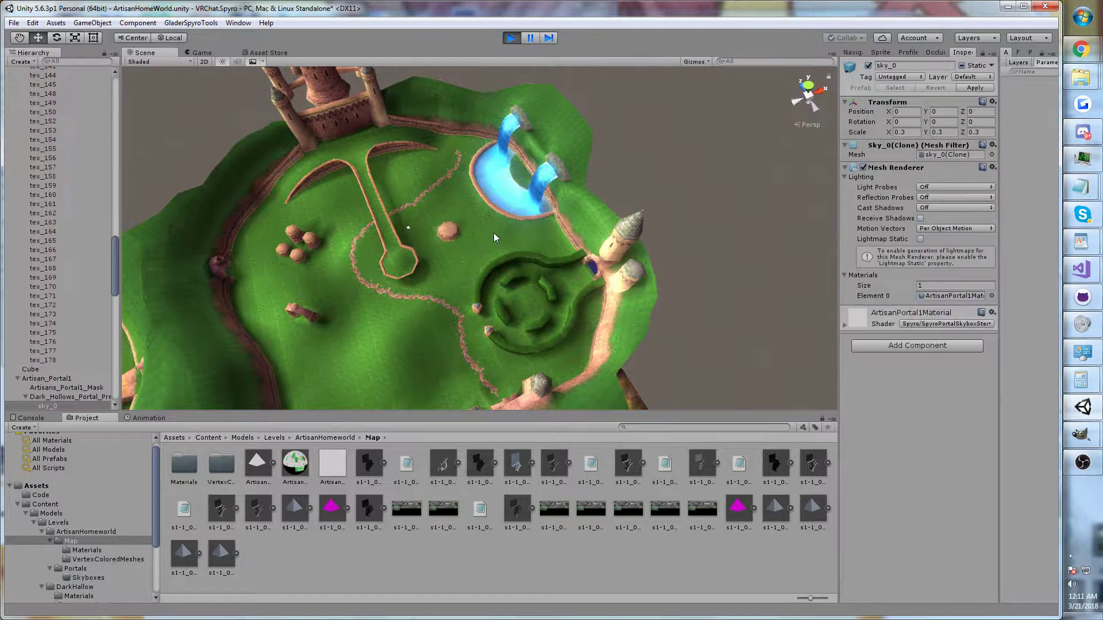
left_click(511, 200)
double_click(975, 481)
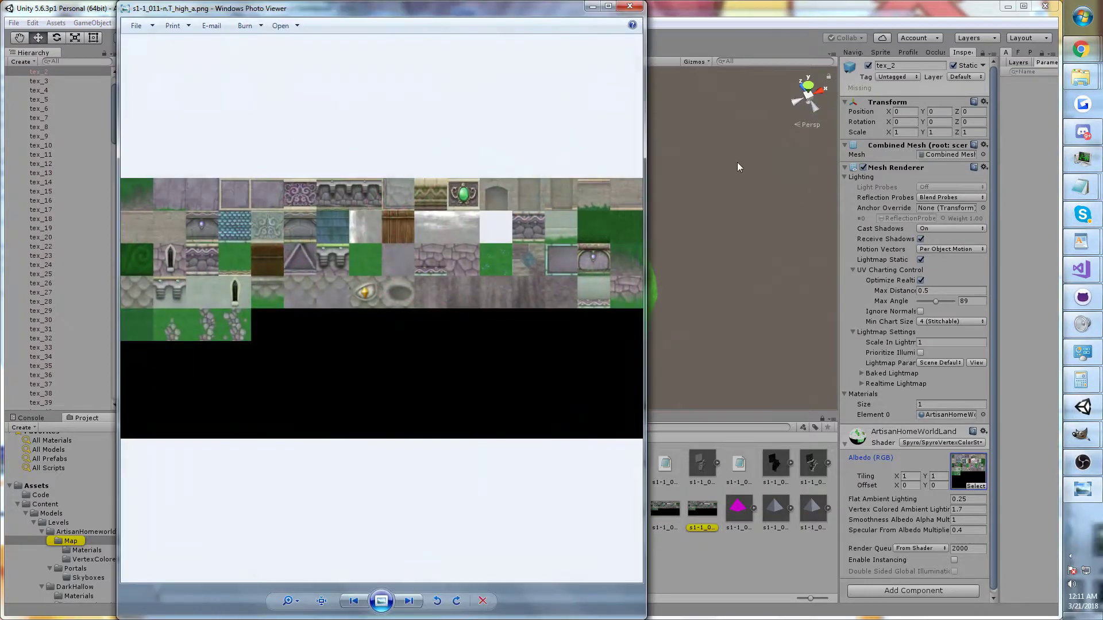
left_click(636, 9)
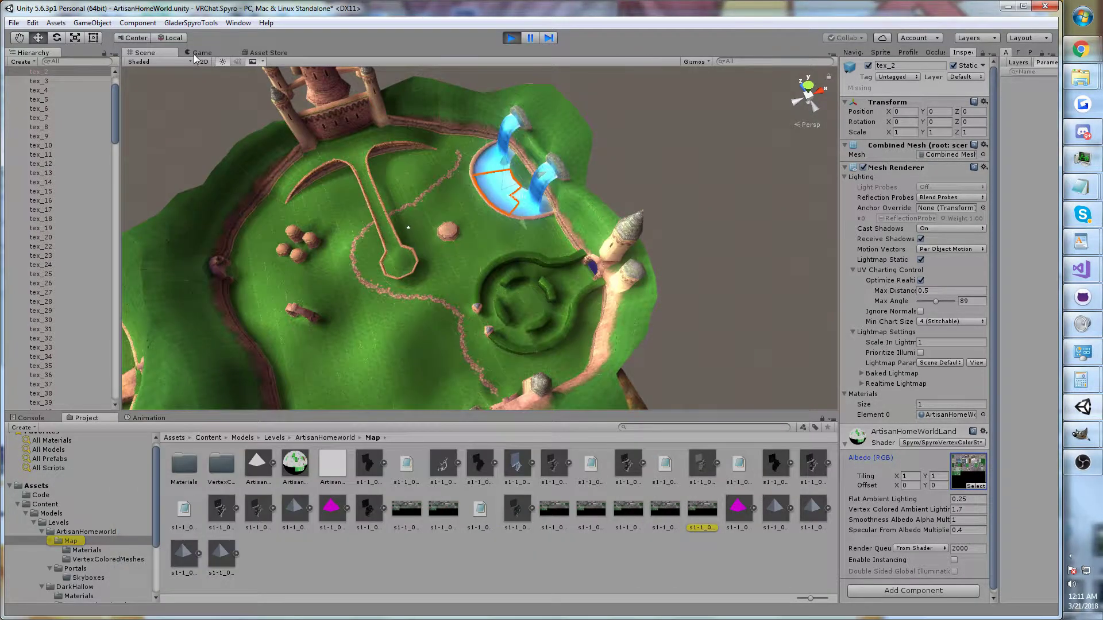
Return to the Game view and fly the camera close to the waterfall pool to examine the water surface.
left_click(197, 52)
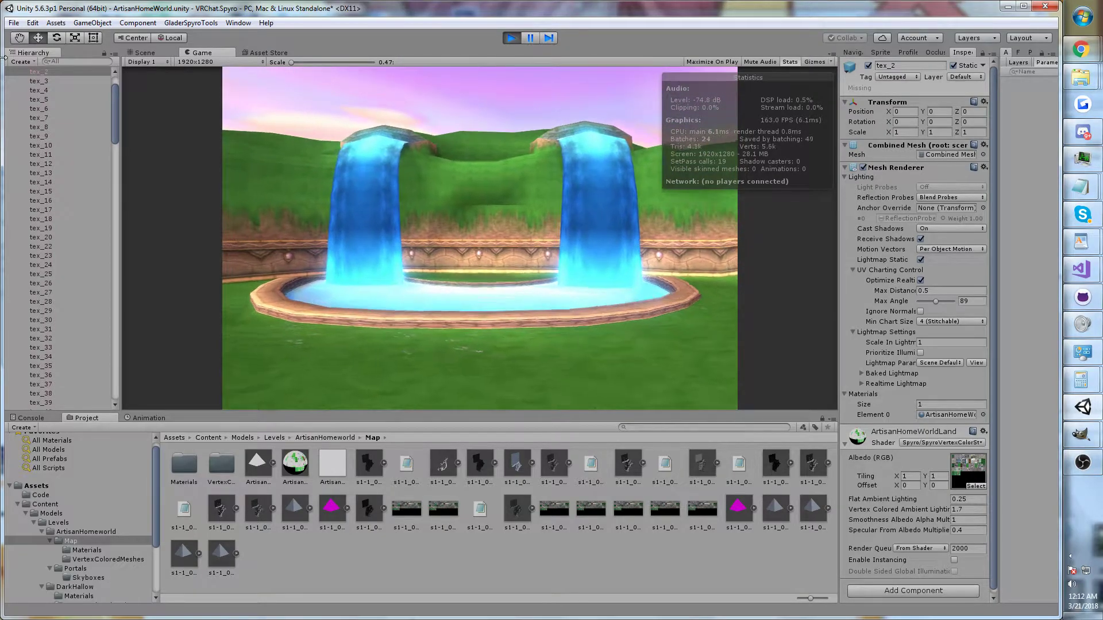
key("w")
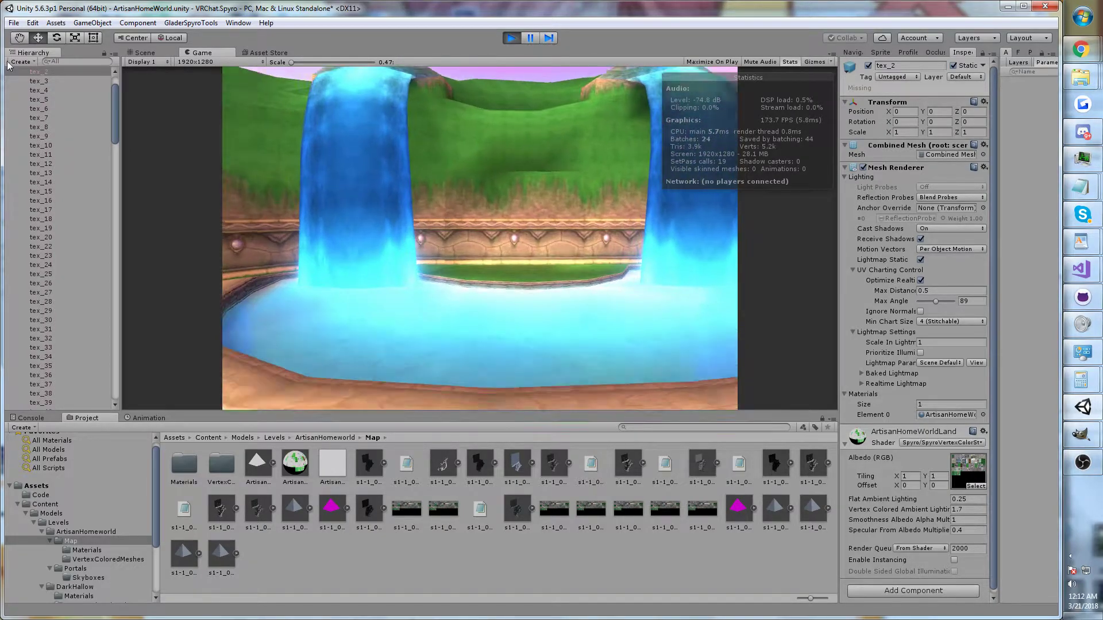
key("alt+Tab")
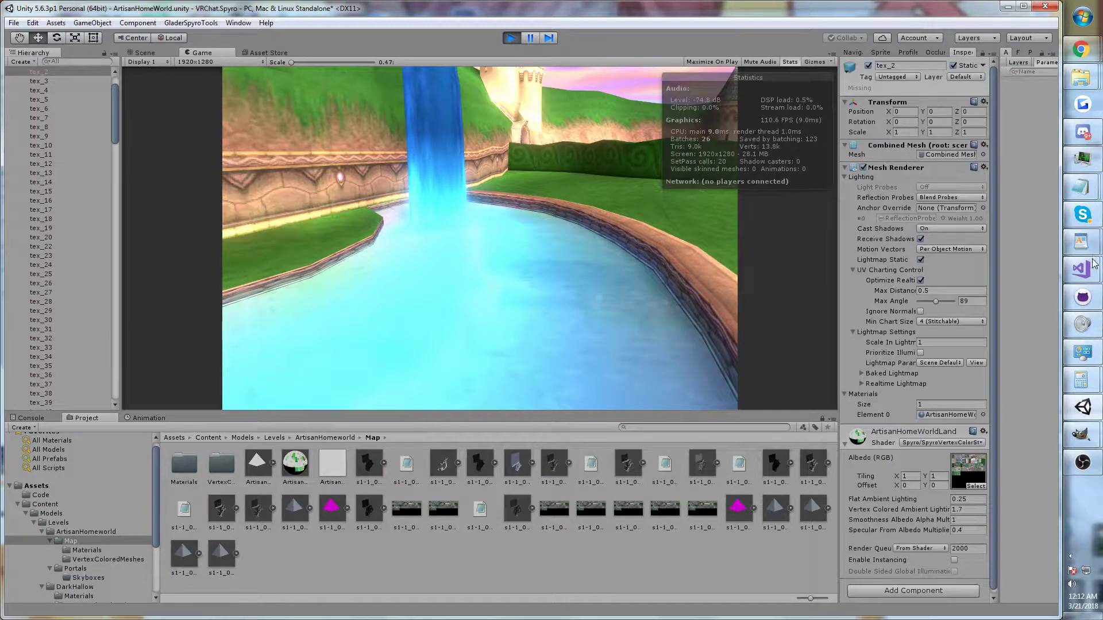
Switch to the VRChat.Spyro solution in Visual Studio and examine the tile-index condition and UV scrolling code in SpyroVertexColorStandardMap.shader.
mouse_move(1093, 274)
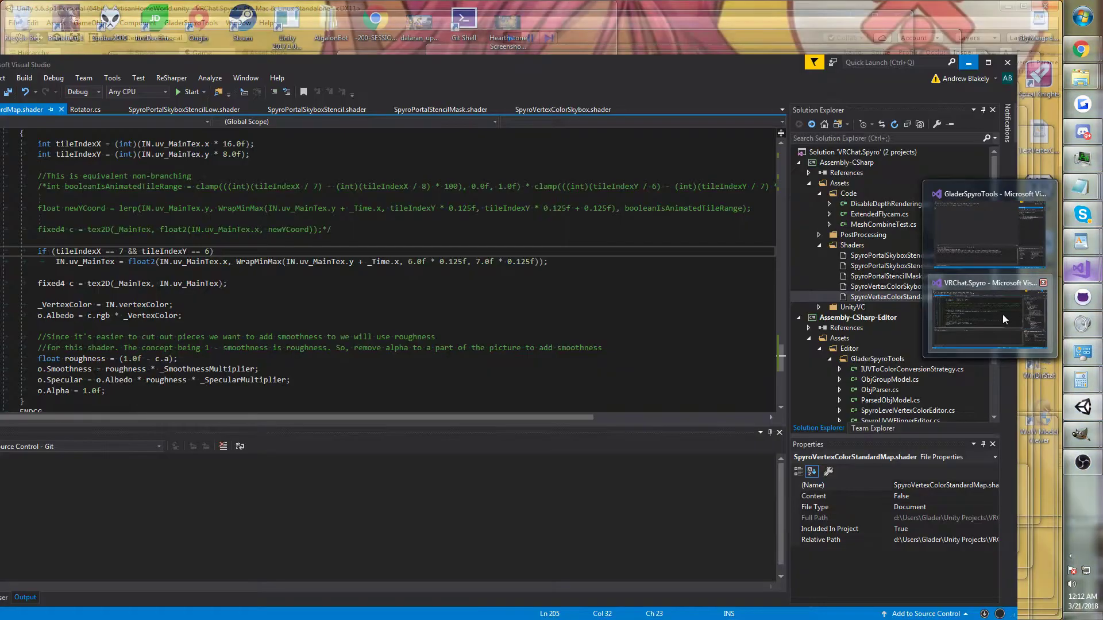
left_click(1002, 315)
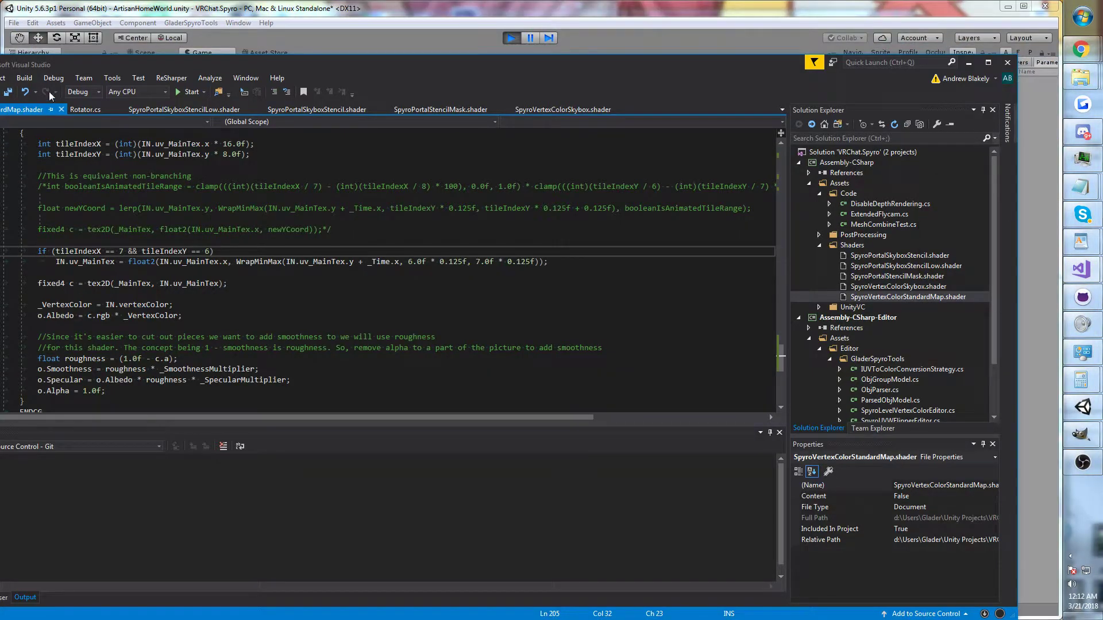
left_click_drag(84, 67, 193, 64)
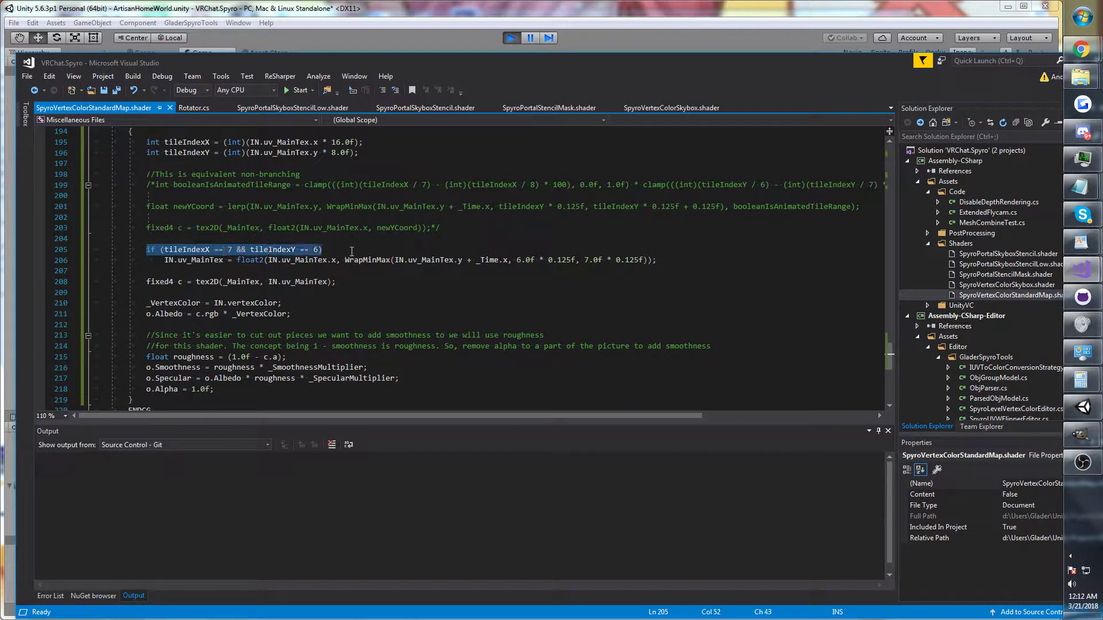
left_click_drag(352, 251, 456, 274)
left_click(672, 264)
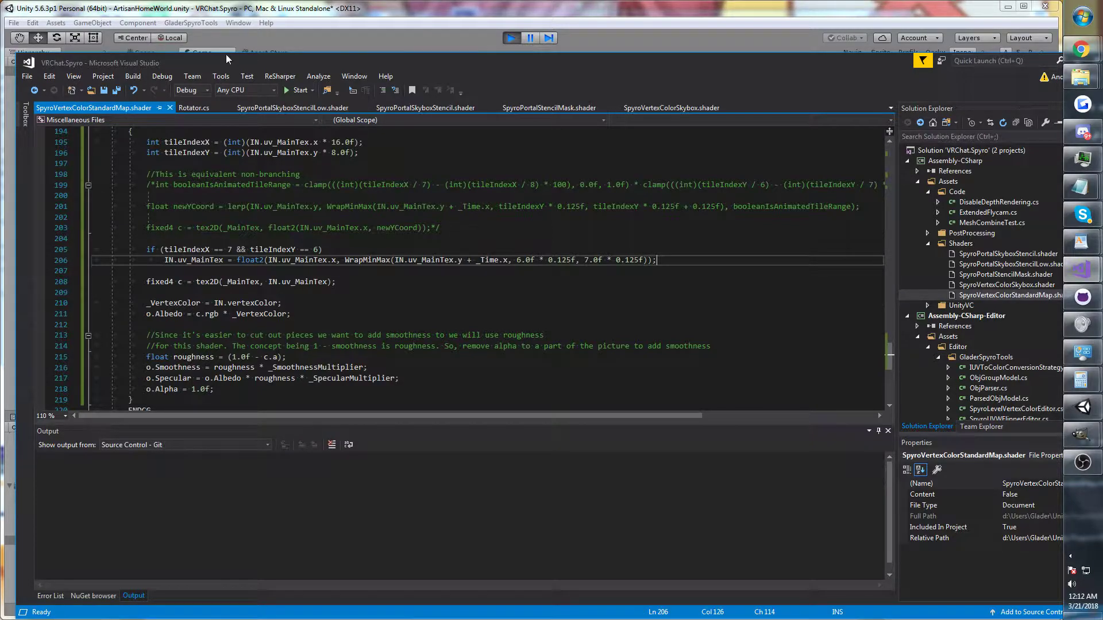
left_click_drag(242, 60, 324, 43)
scroll(969, 332, "down", 3)
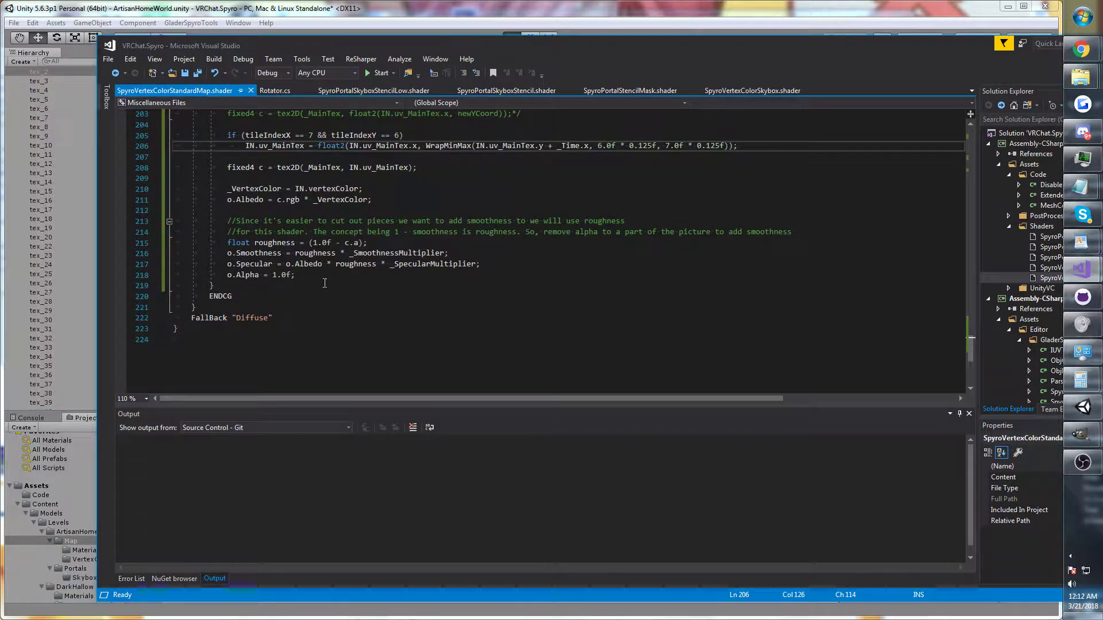
Rename the roughness variable to smoothness in its declaration and in the Smoothness and Specular assignments, and save the shader.
left_click(311, 242)
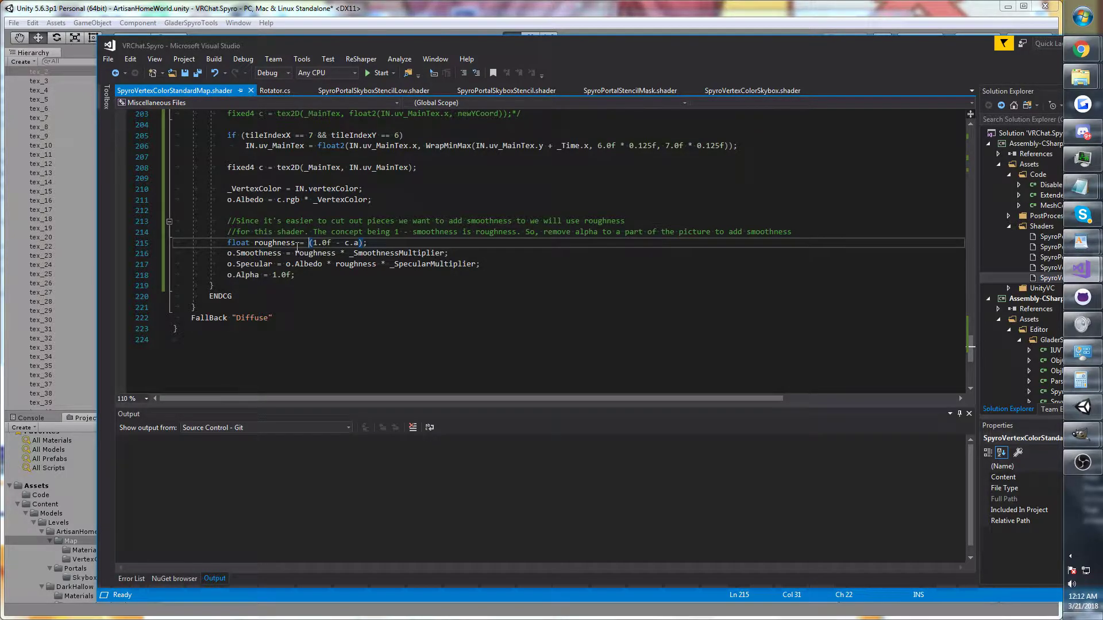
left_click(274, 254)
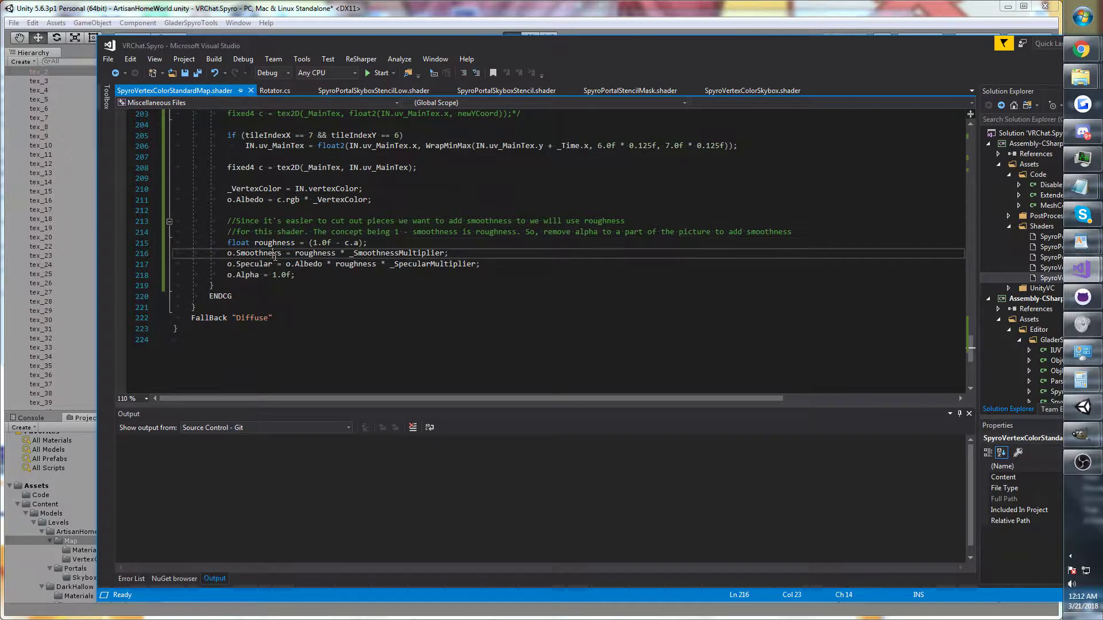
left_click_drag(970, 344, 1011, 339)
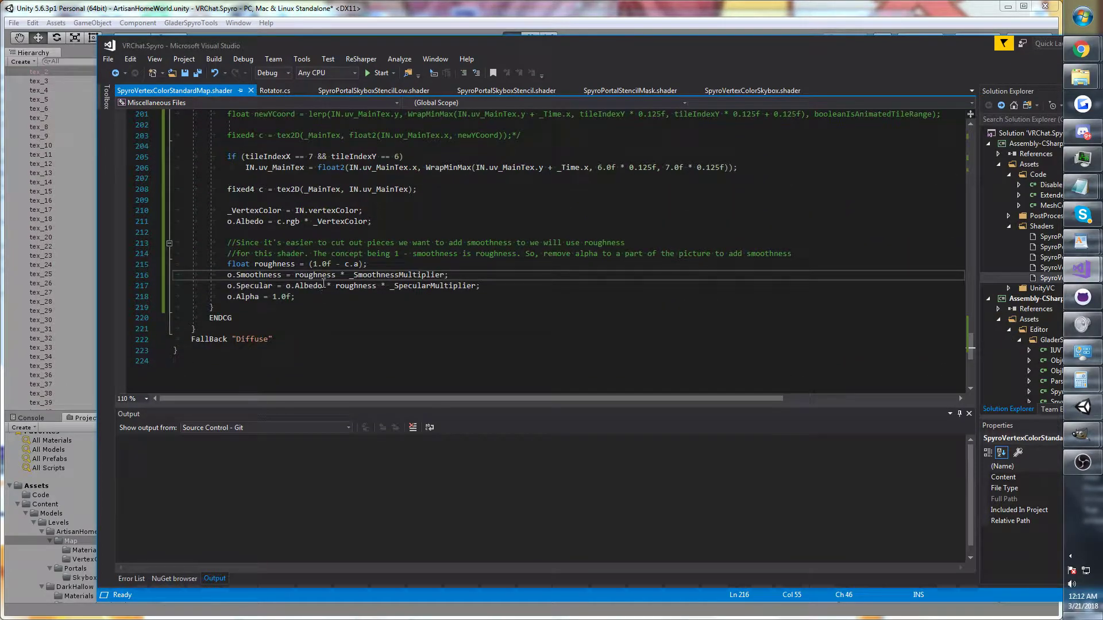
left_click(297, 264)
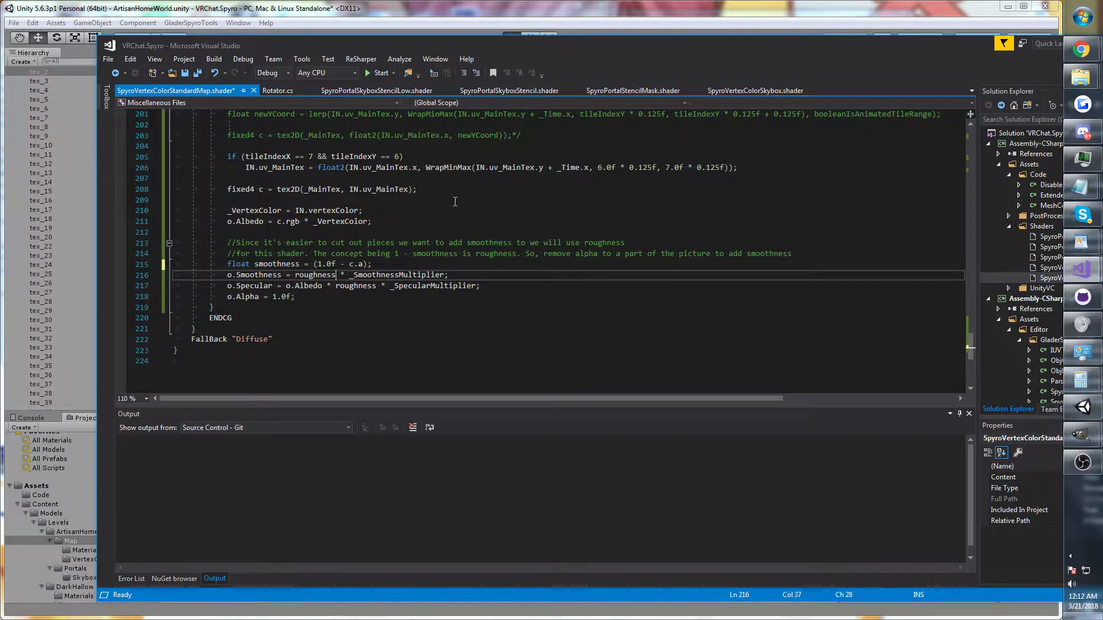
left_click(377, 286)
type("smoothness")
left_click(418, 253)
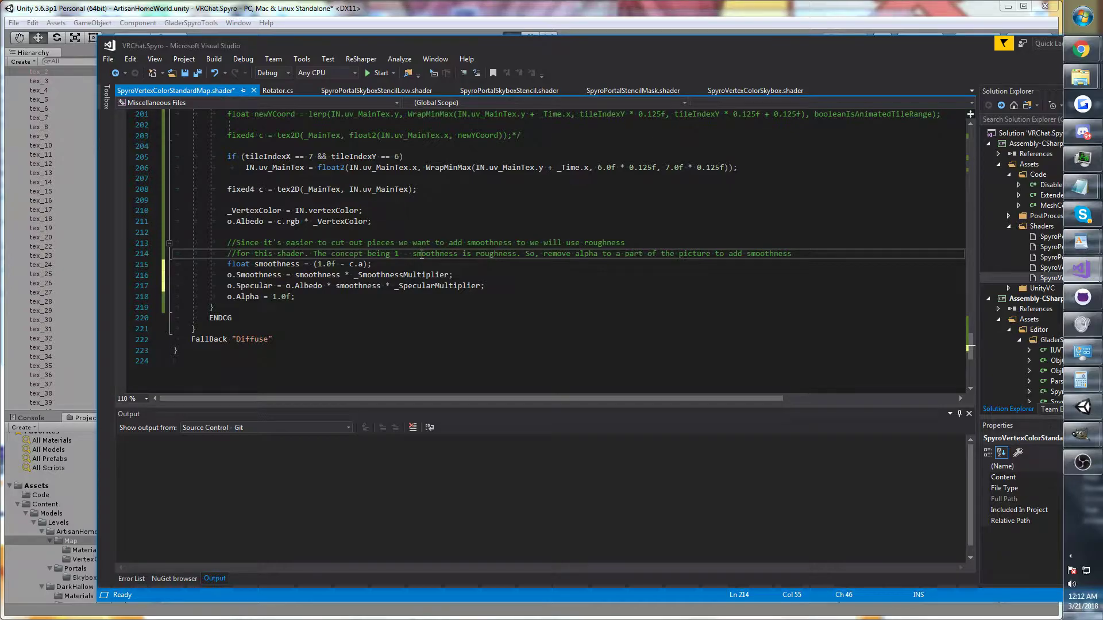
left_click(327, 265)
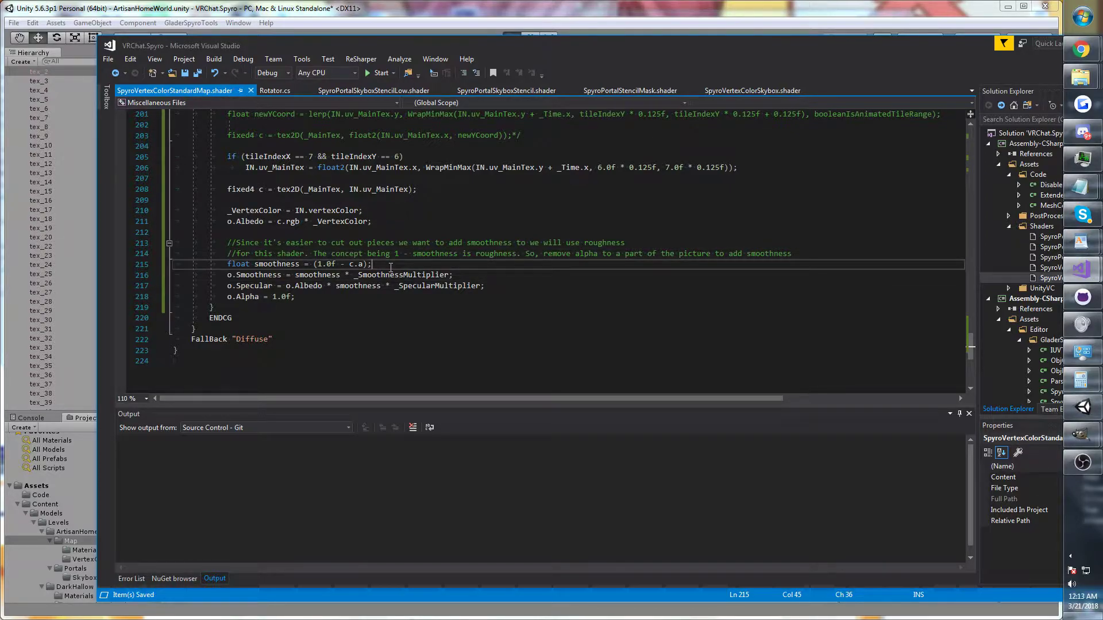
Switch to the s1-1_011-n.T_high_a texture in GIMP and examine the selected transparent tile up close.
mouse_move(1090, 439)
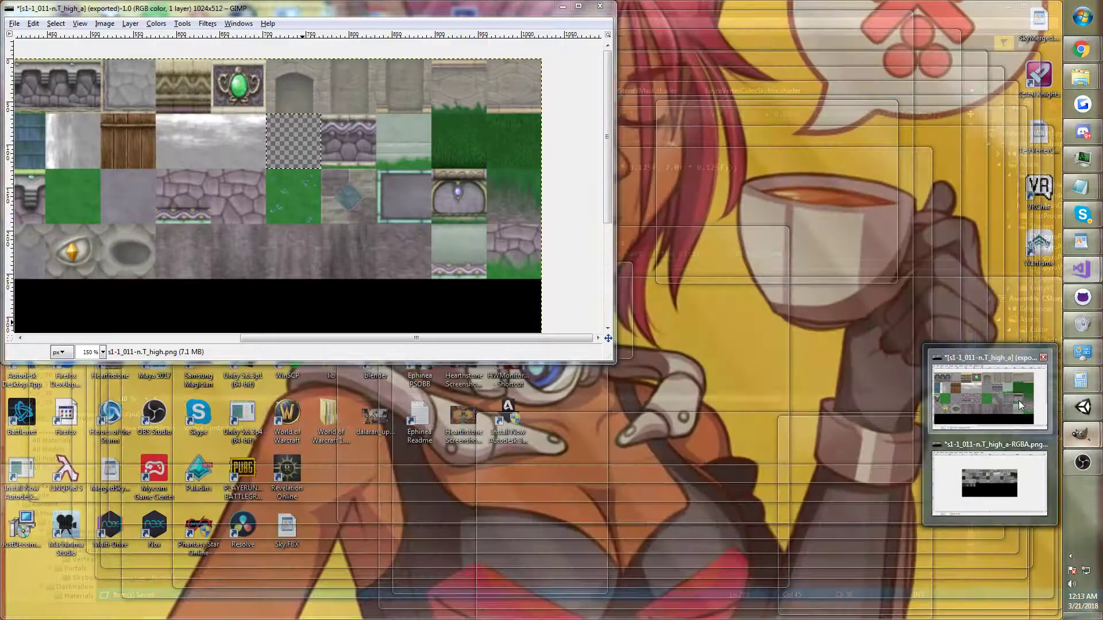
left_click(1018, 401)
scroll(311, 126, "up", 4, "ctrl")
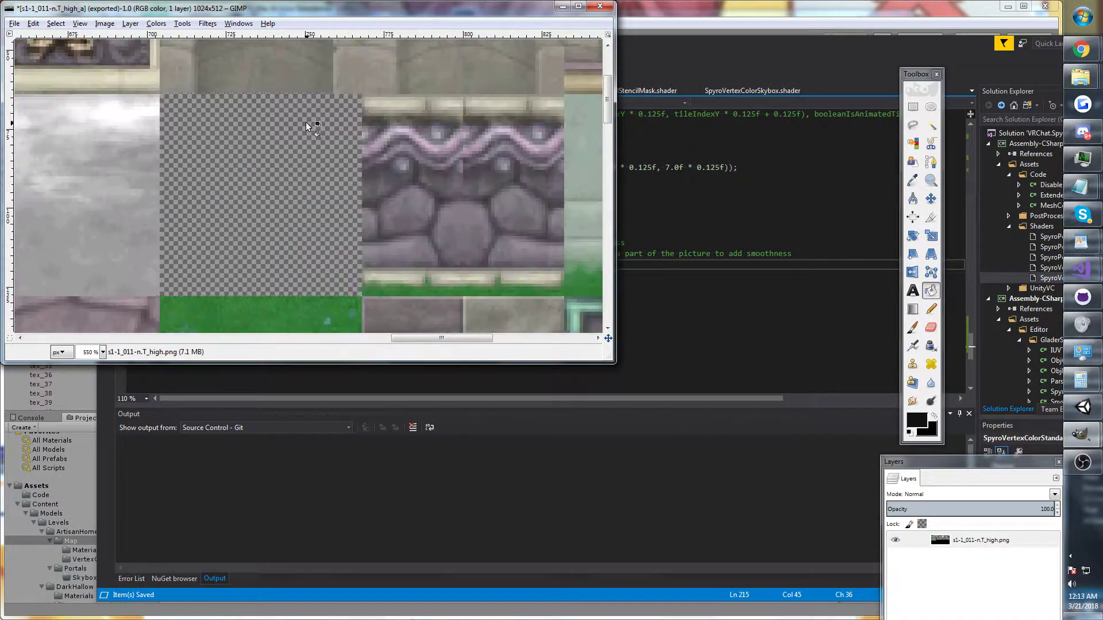
scroll(305, 127, "down", 6, "ctrl")
scroll(288, 126, "up", 4, "ctrl")
middle_click_drag(287, 126, 64, 287)
middle_click_drag(418, 215, 247, 196)
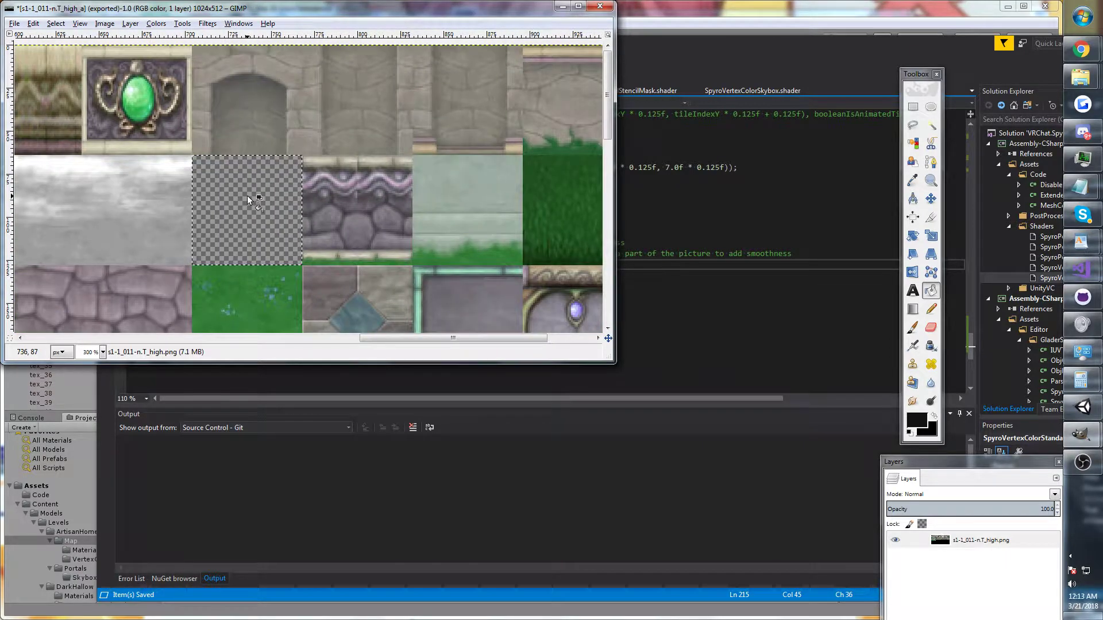
Switch to the decomposed RGBA image and hide the red, green and blue layers to isolate the alpha layer.
left_click(1093, 439)
left_click(1021, 491)
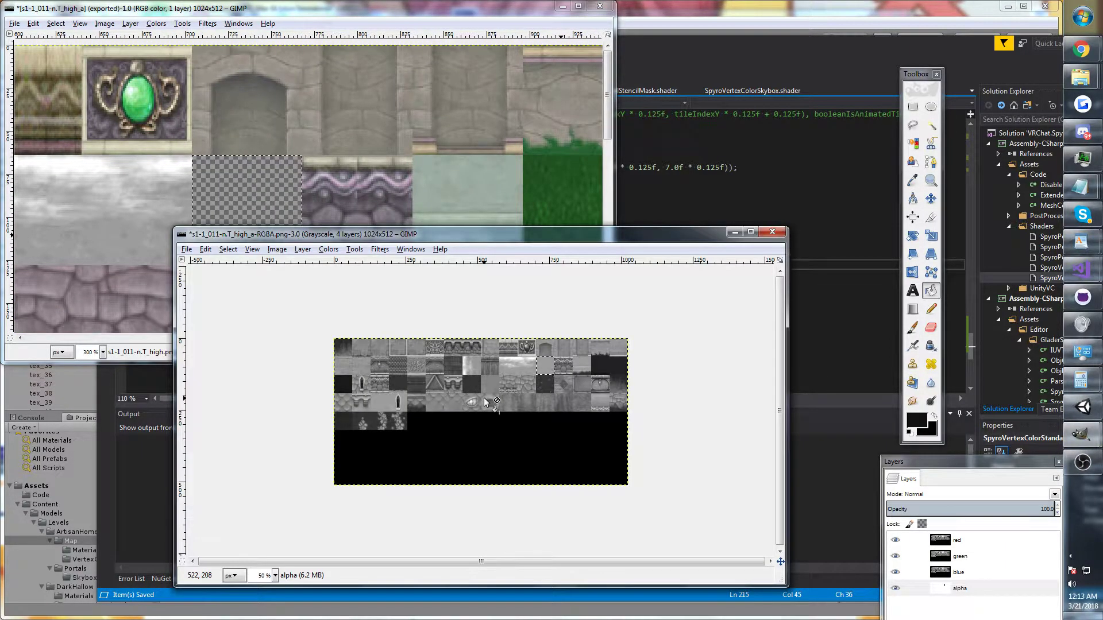
scroll(485, 402, "up", 3, "ctrl")
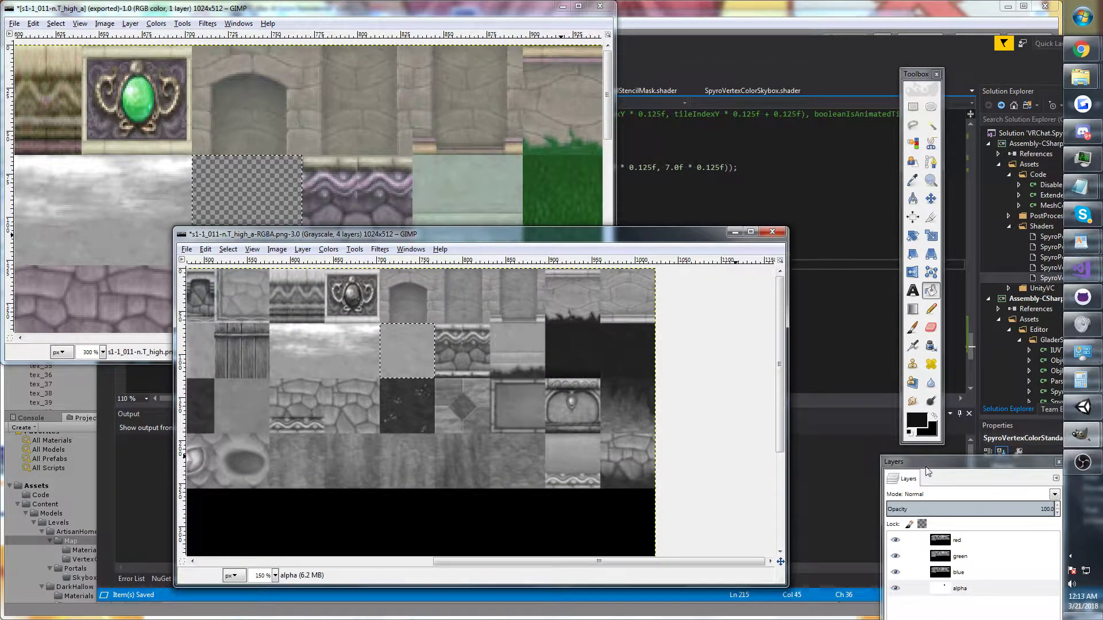
left_click_drag(924, 464, 882, 403)
left_click(854, 496)
left_click(854, 479)
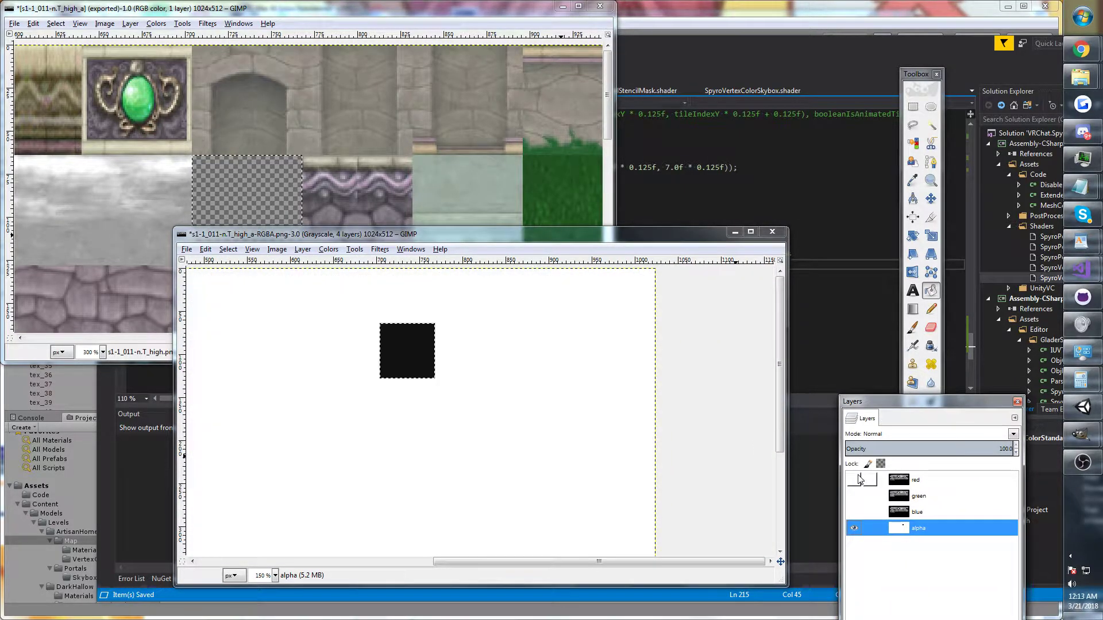
scroll(381, 352, "up", 3, "ctrl")
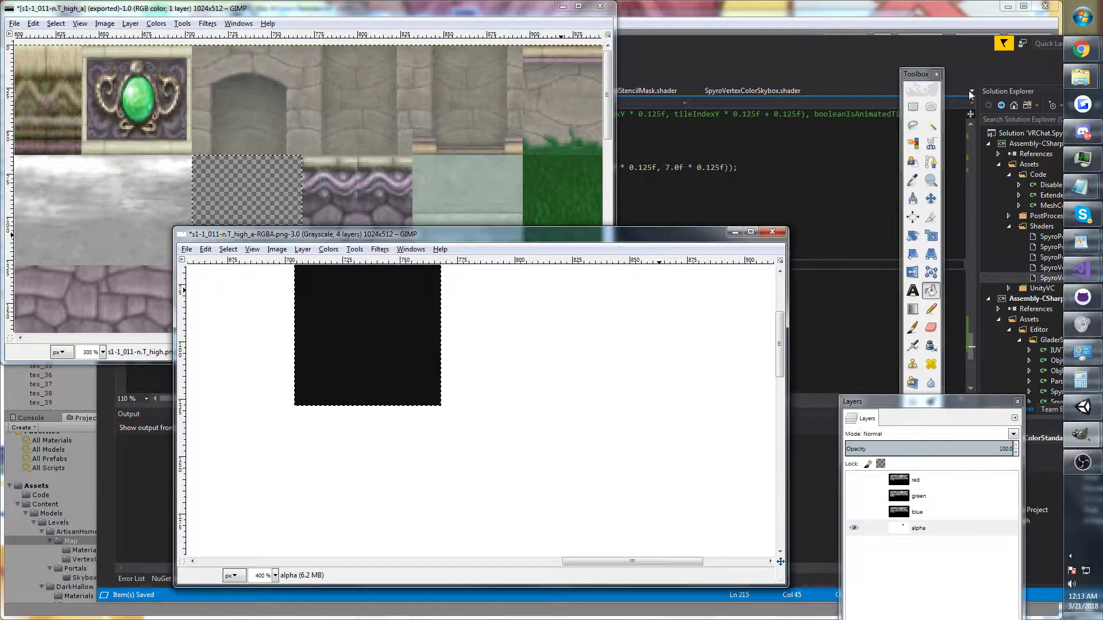
Inspect the foreground colour's values in the colour dialog with the Color Picker active, and switch back to Unity.
left_click(912, 180)
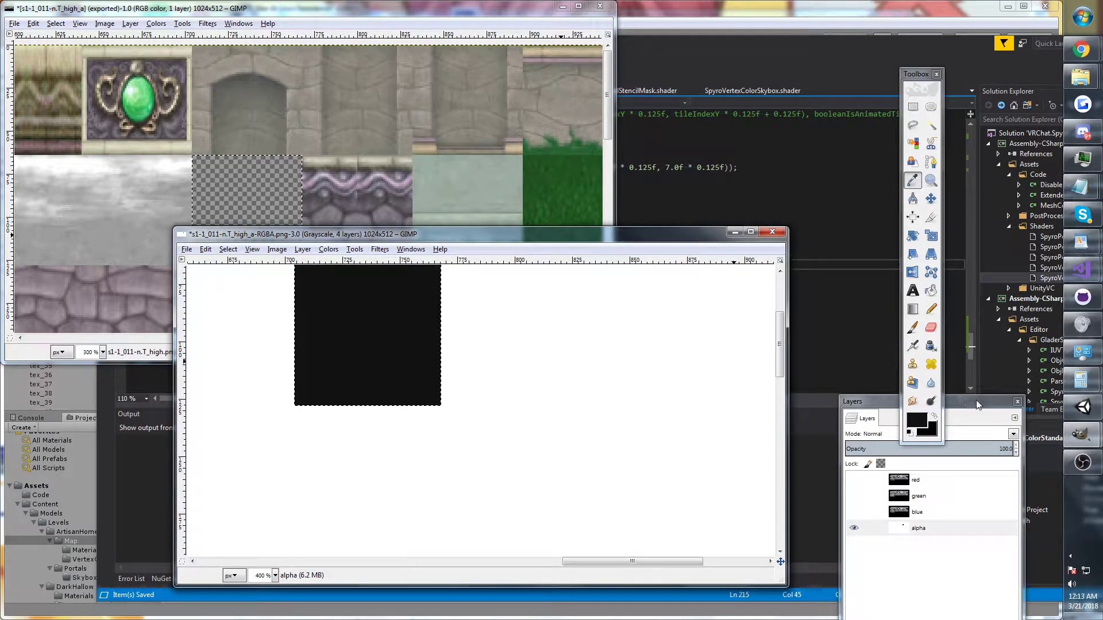
left_click(923, 422)
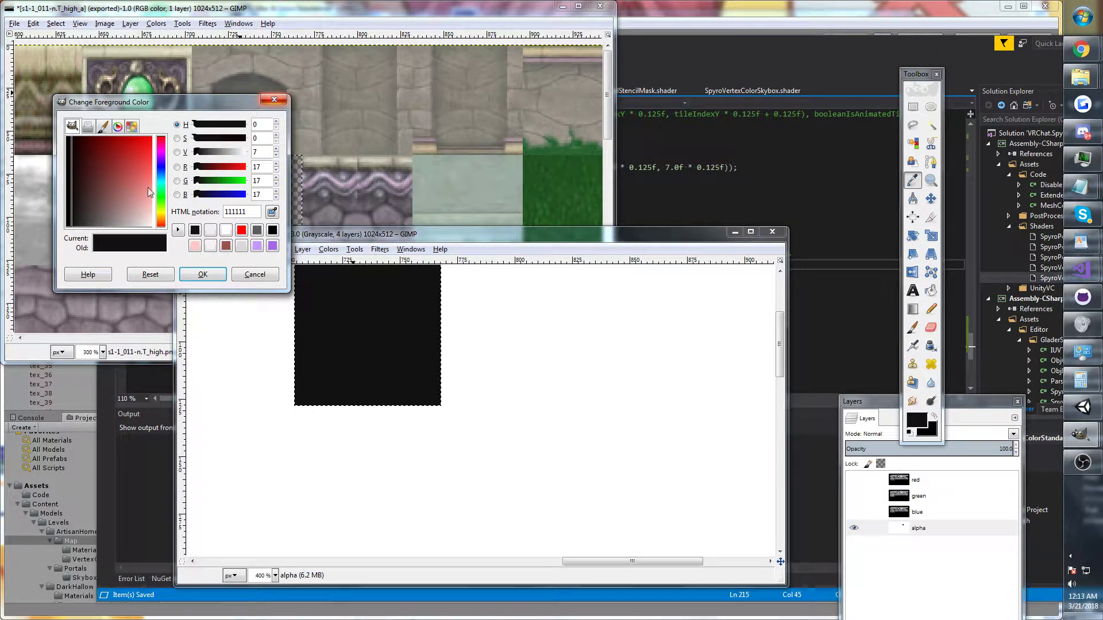
left_click(668, 14)
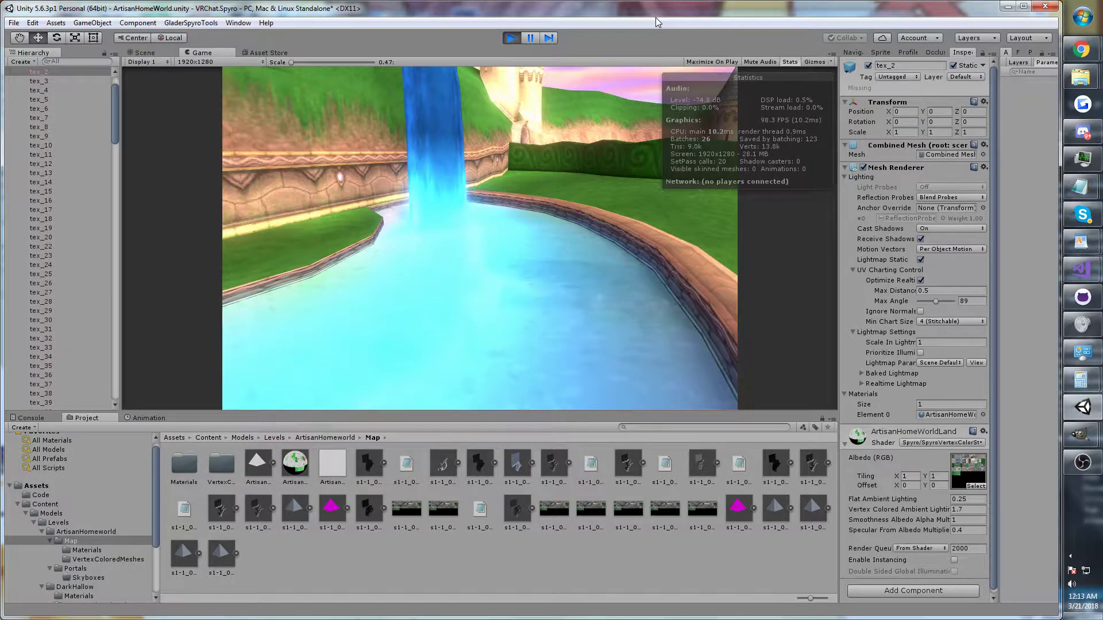
Fly the game camera around the pond and waterfalls to examine the water's reflections and animation from several angles.
key("w")
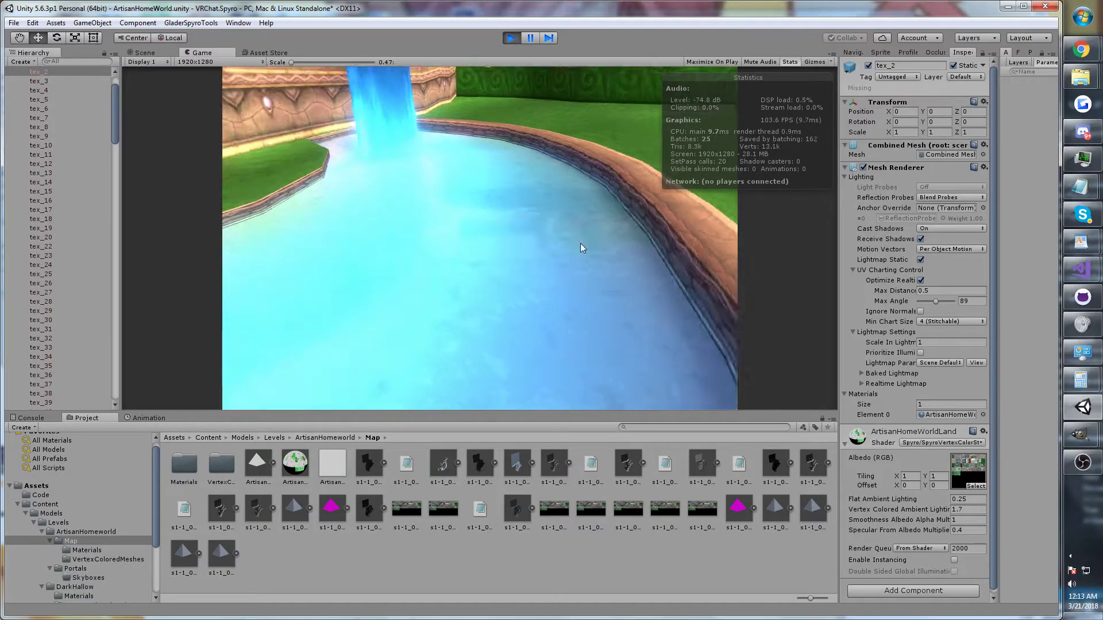
key("w")
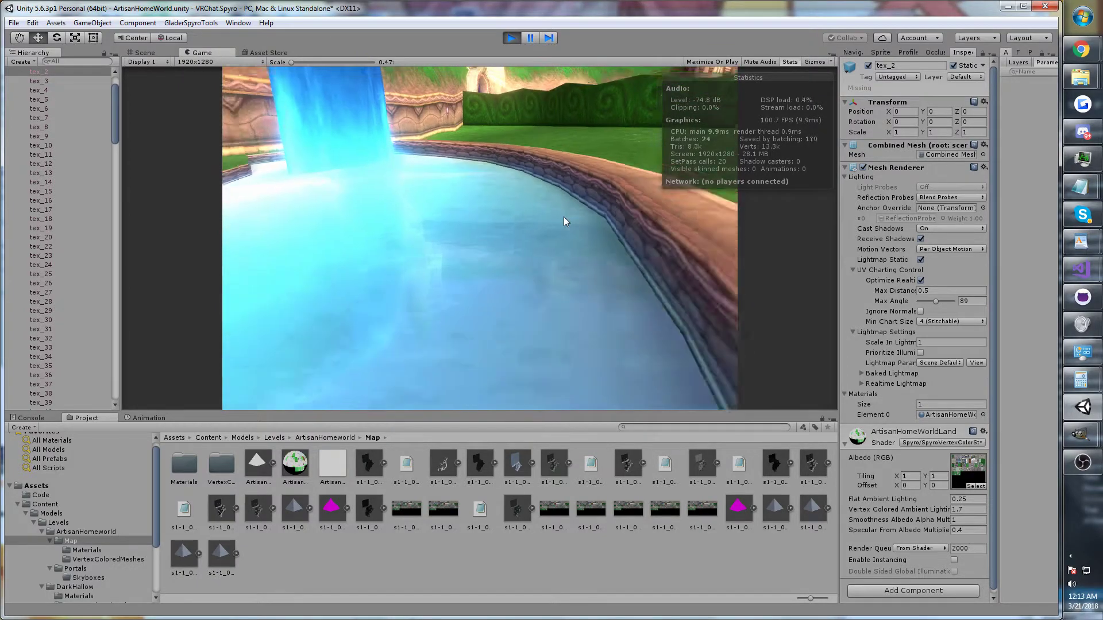
key("w")
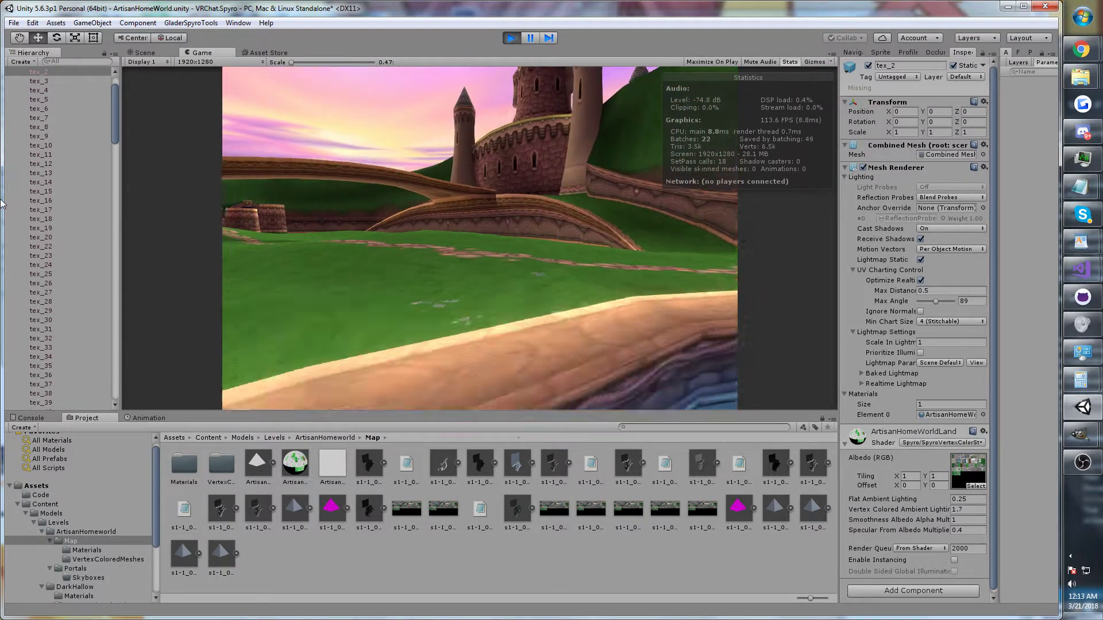
key("w")
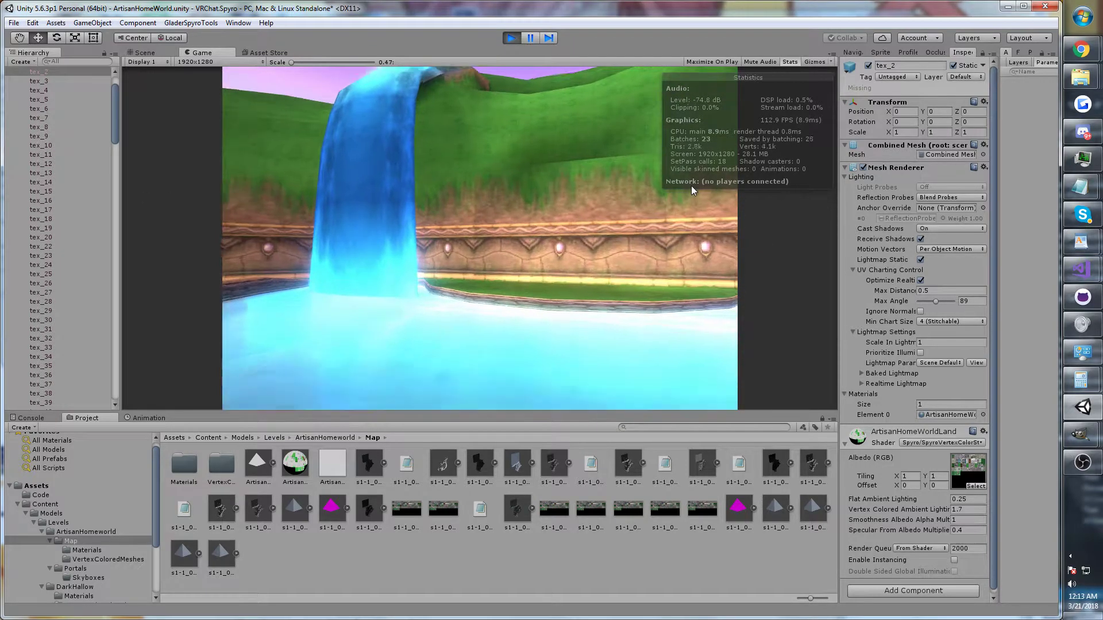
key("w")
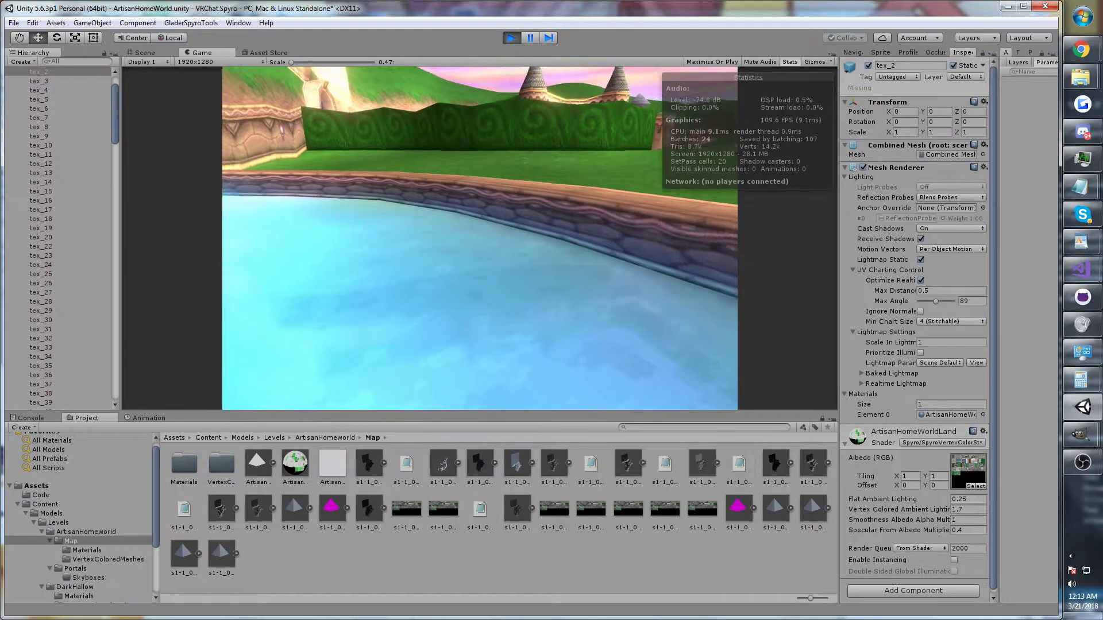
key("w")
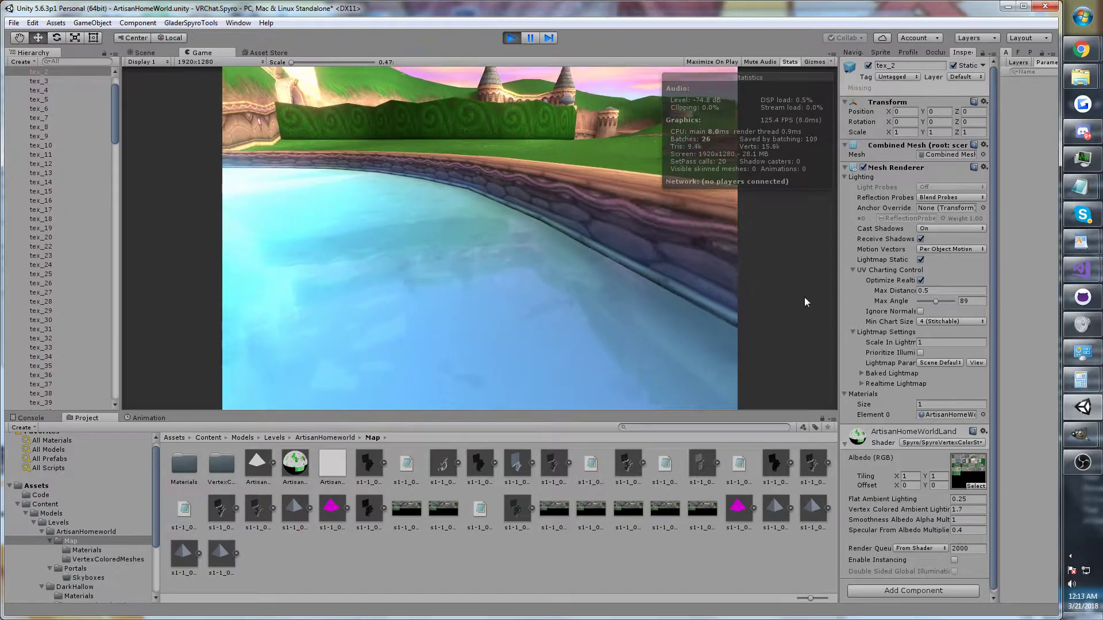
key("s")
key("w")
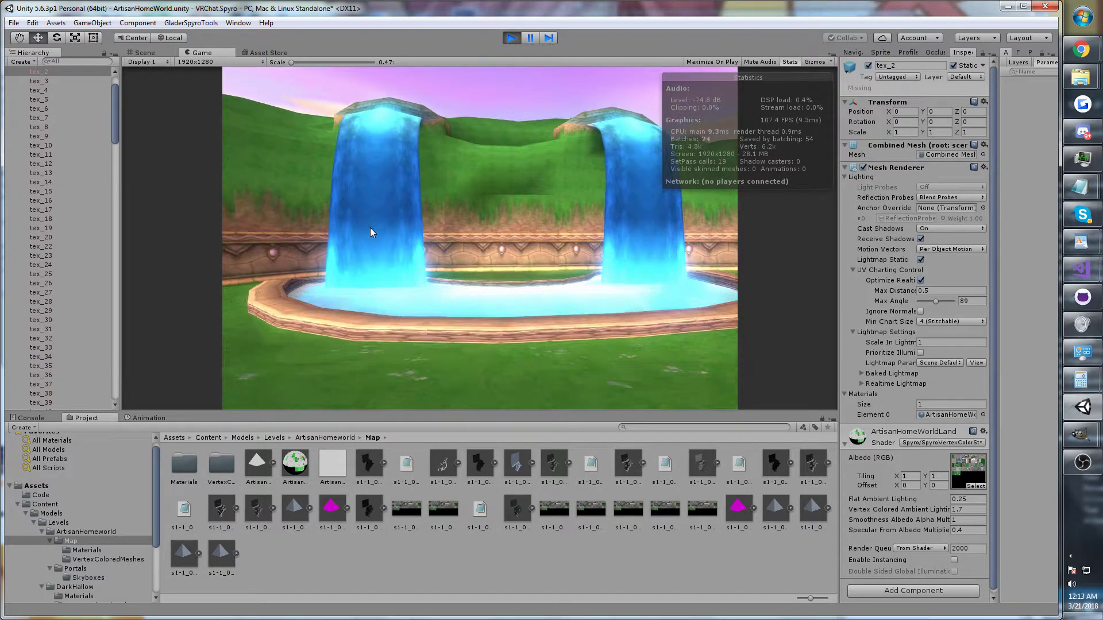
Select the reflection probe beside the pond in the Scene view to inspect its cubemap, and return to the Game view.
left_click(144, 52)
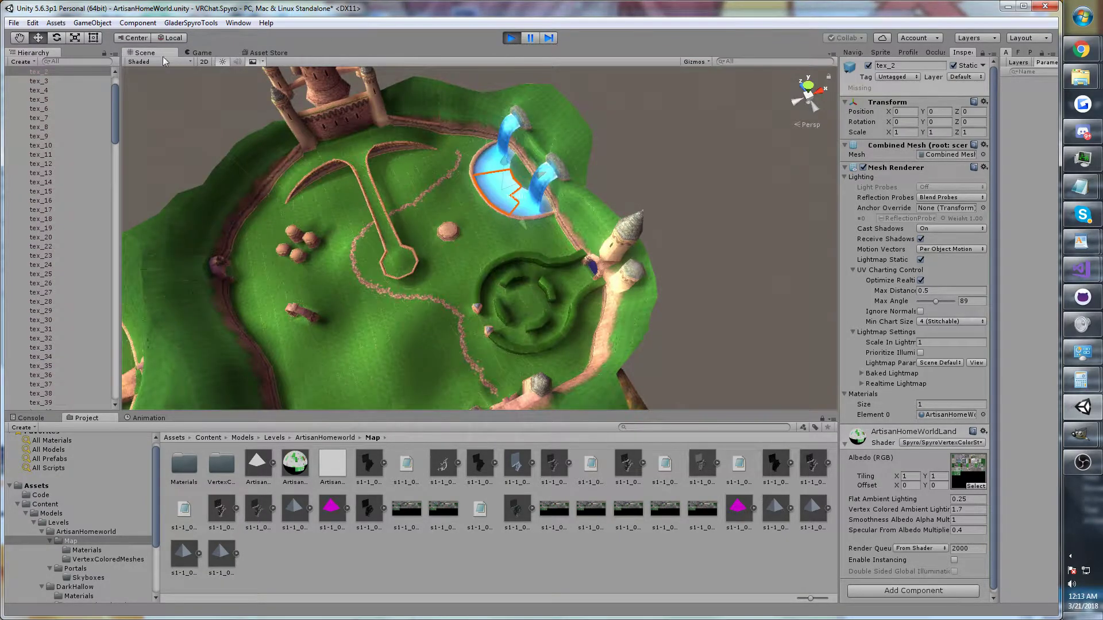
key("w")
right_click_drag(501, 181, 634, 167)
left_click(608, 246)
key("w")
right_click_drag(609, 246, 369, 96)
left_click(204, 53)
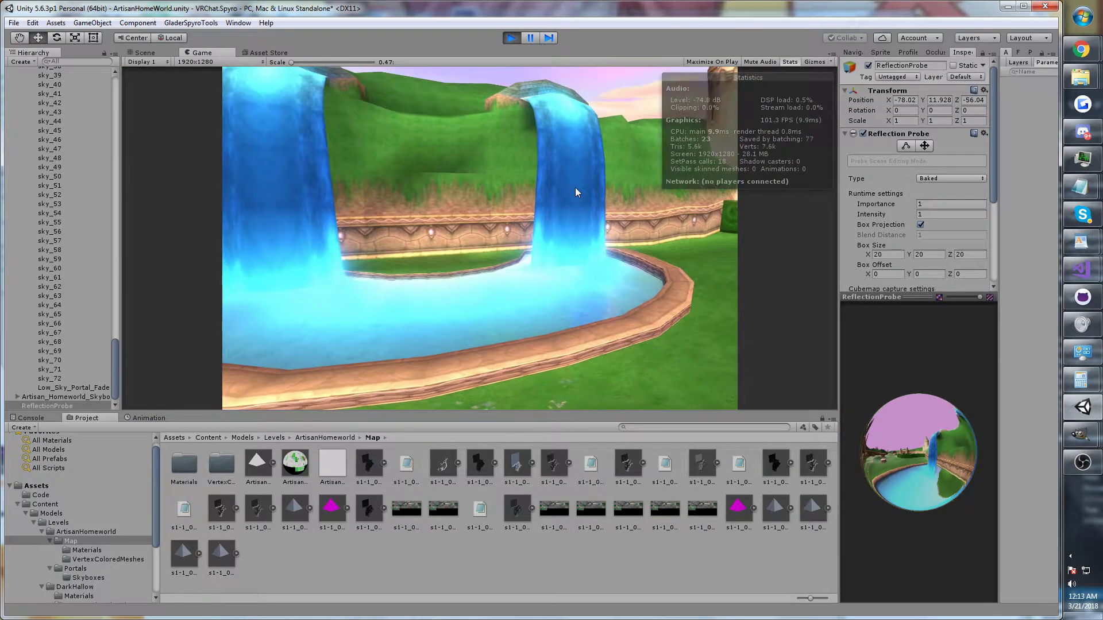
Select the adjoining water and waterfall mesh pieces together in the Scene view to inspect how the pond is divided.
key("alt+Tab")
left_click(149, 55)
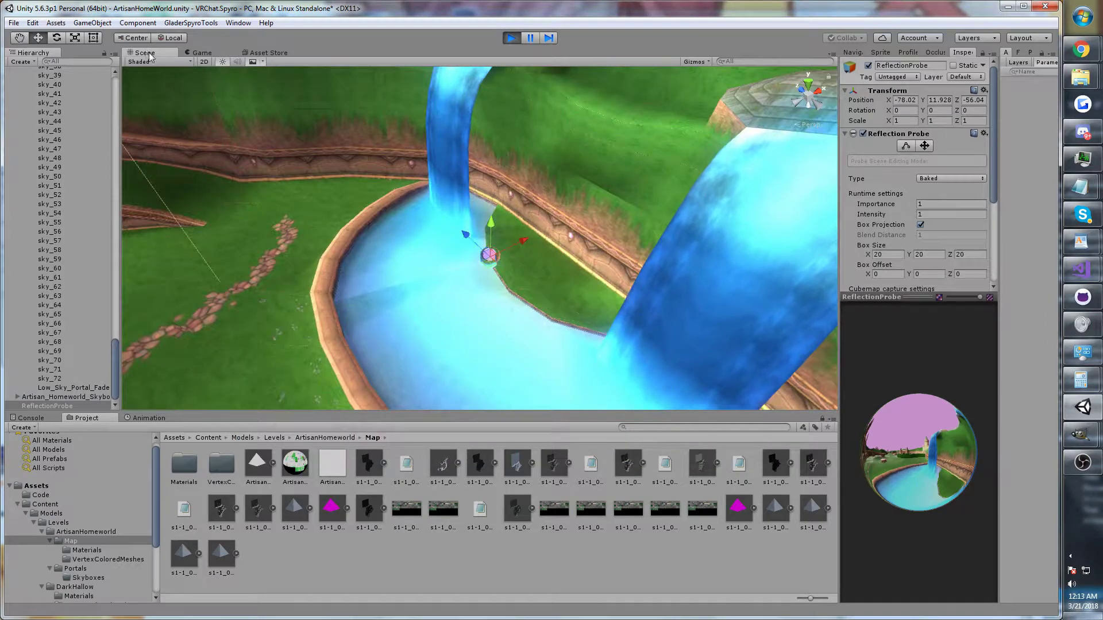
left_click(385, 238)
right_click_drag(384, 238, 453, 280)
left_click(457, 298, "shift")
left_click(568, 322, "shift")
right_click_drag(566, 325, 600, 288)
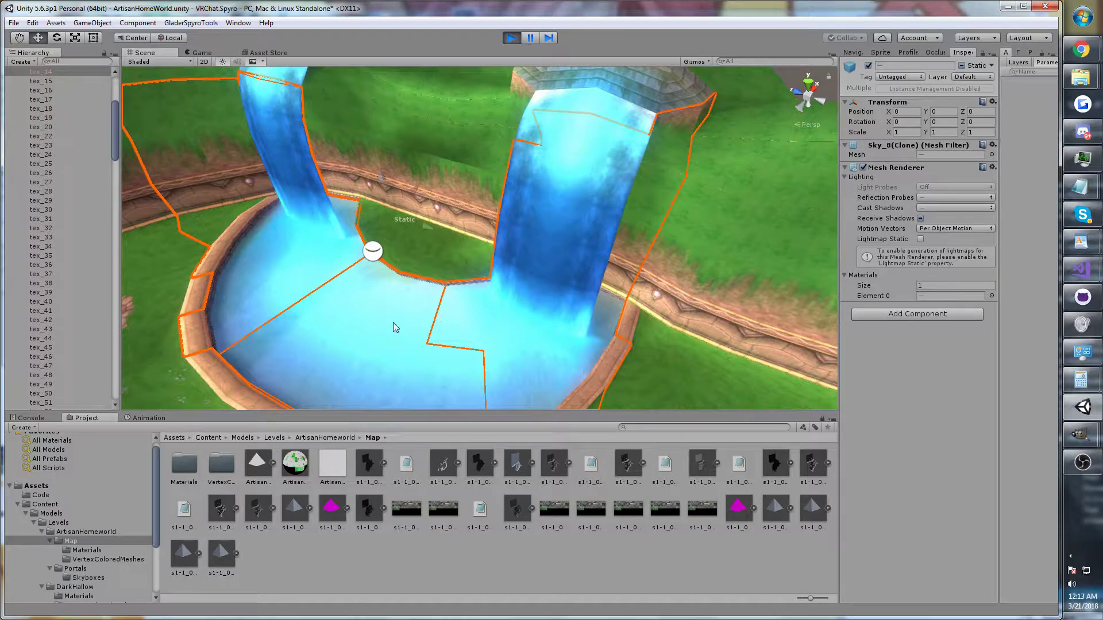
left_click(299, 241)
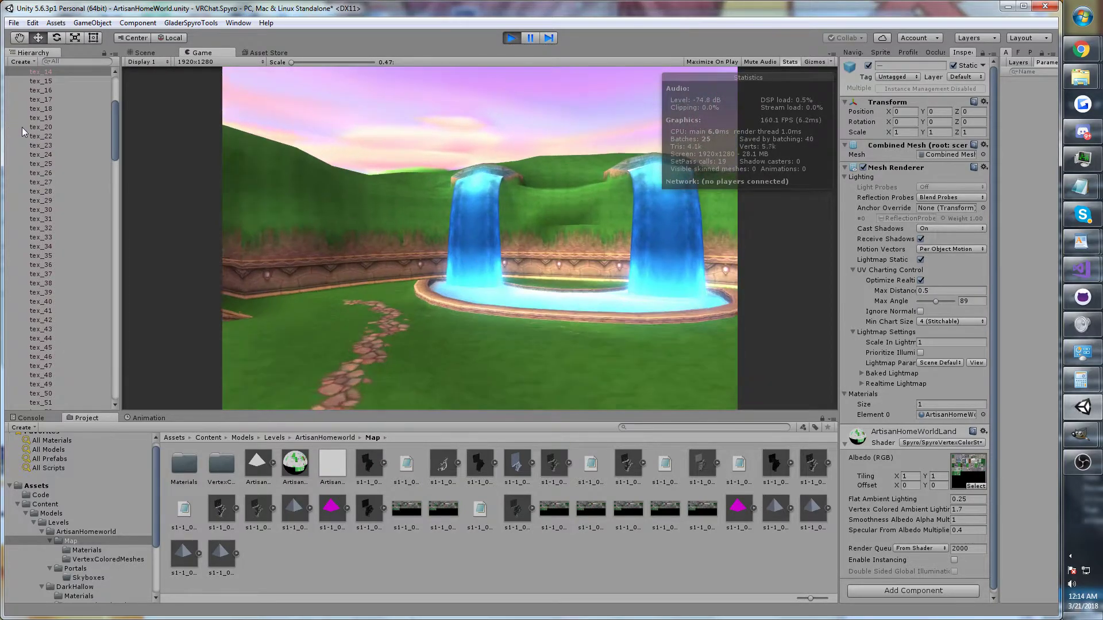
Fly through the level in the Game view and examine the pond's reflections where the water pieces meet and beneath the waterfalls.
key("w")
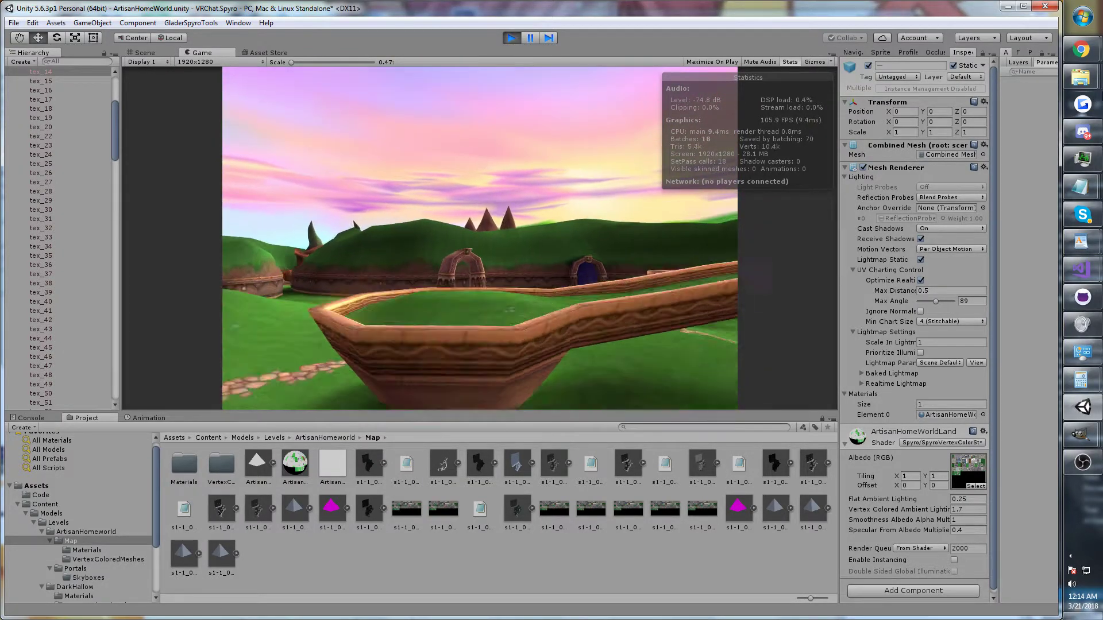
key("w")
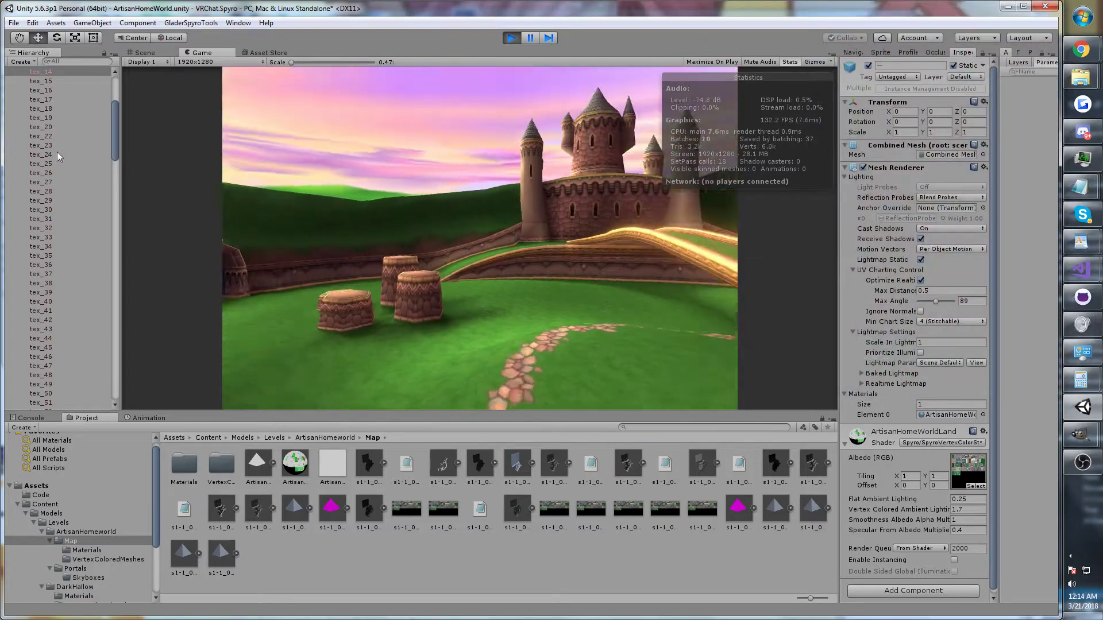
key("w")
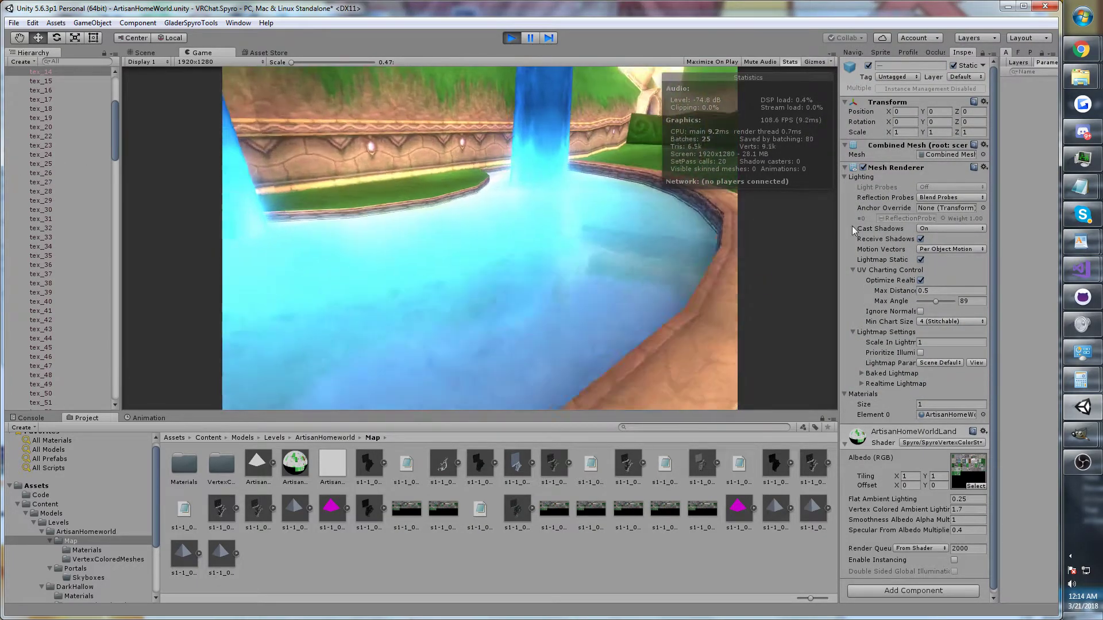
key("w")
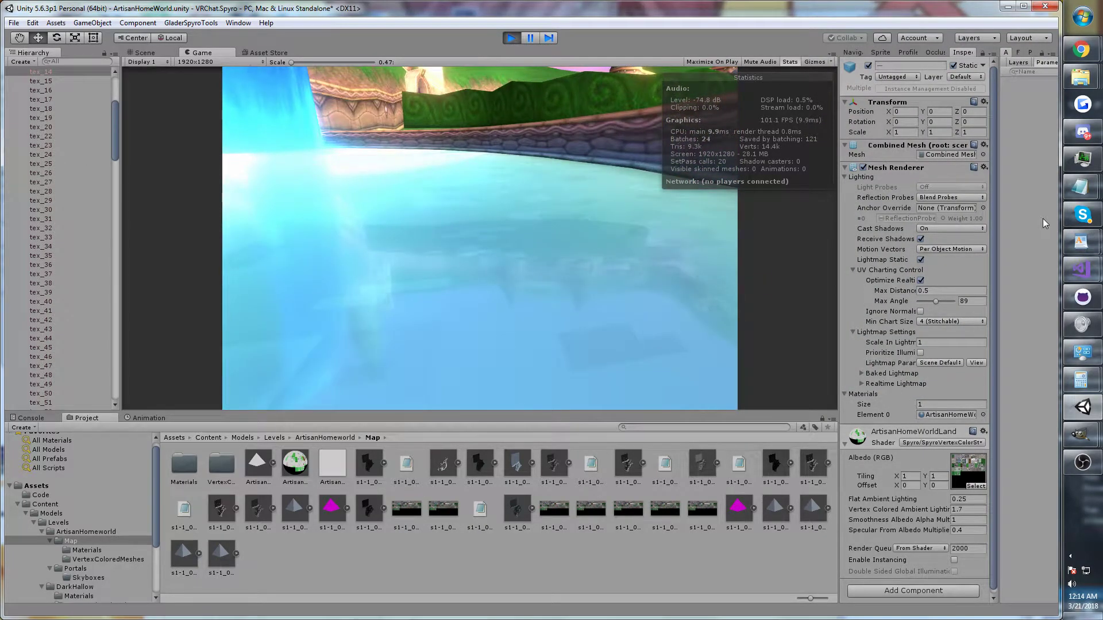
key("w")
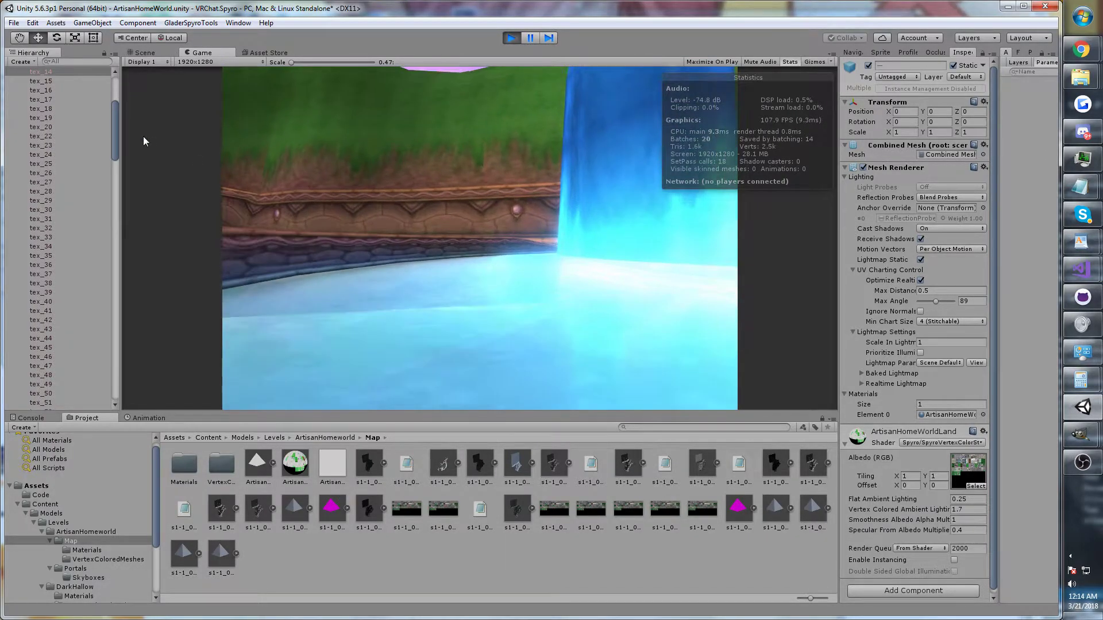
key("w")
key("s")
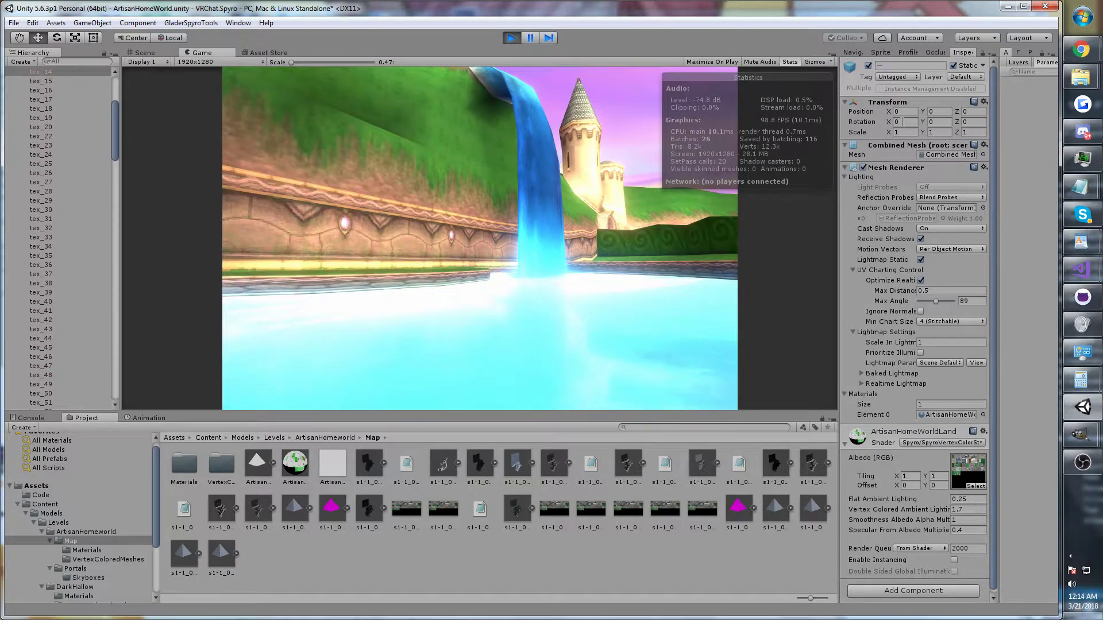
key("w")
key("w")
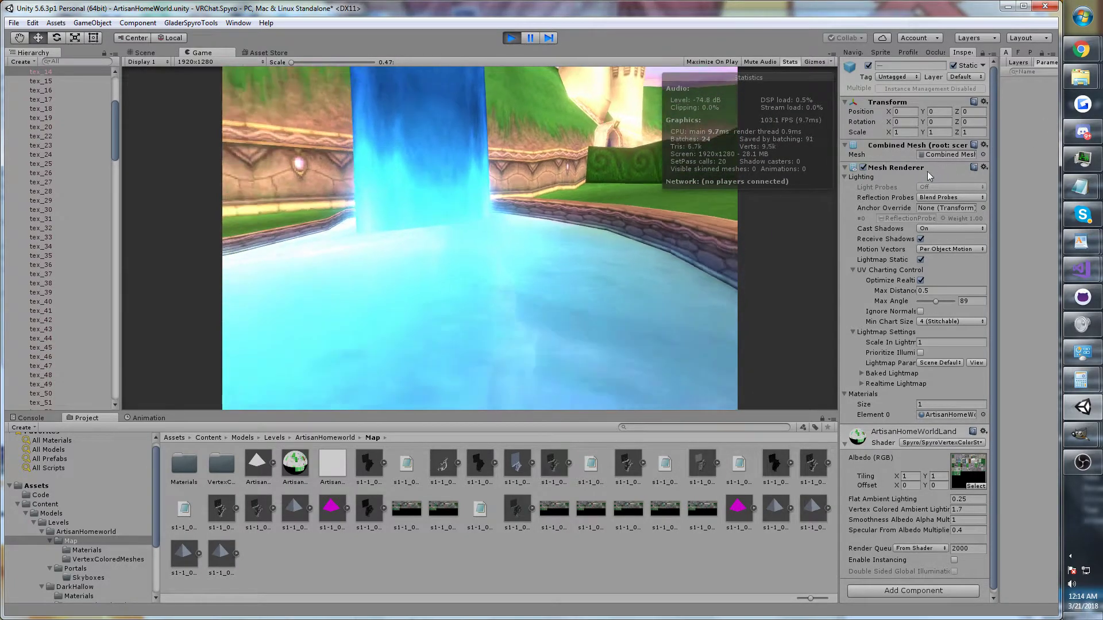
key("d")
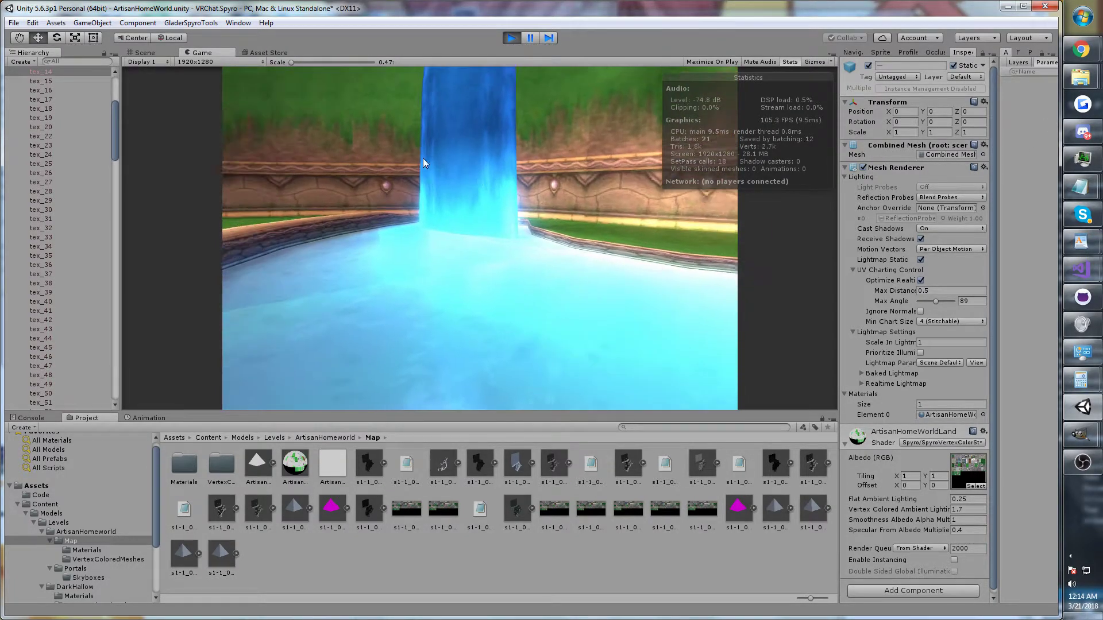
key("s")
key("a")
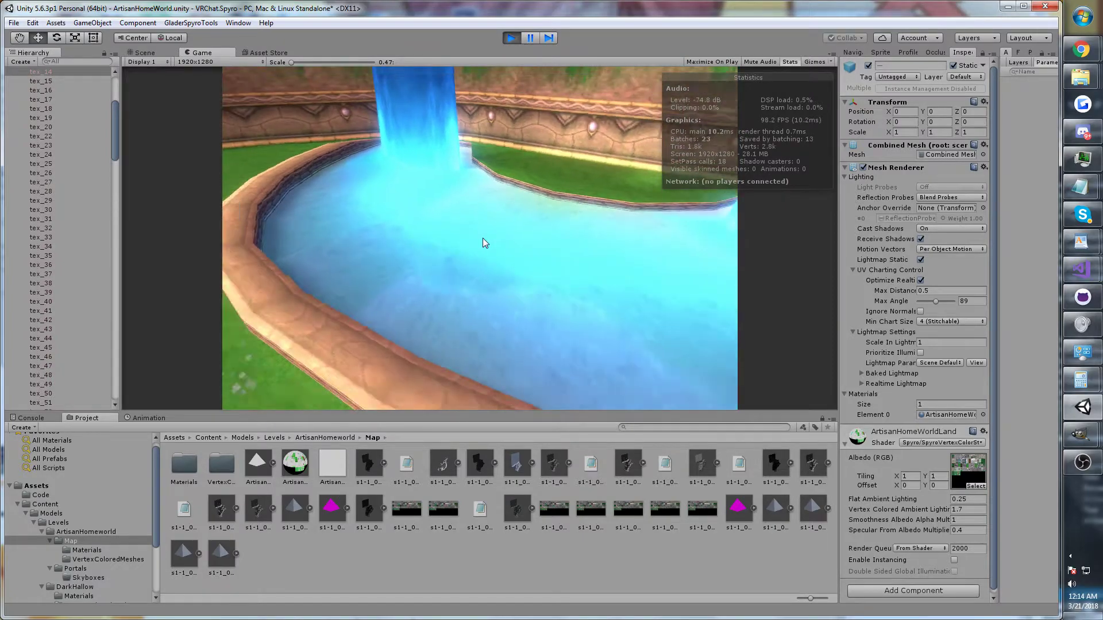
key("w")
key("s")
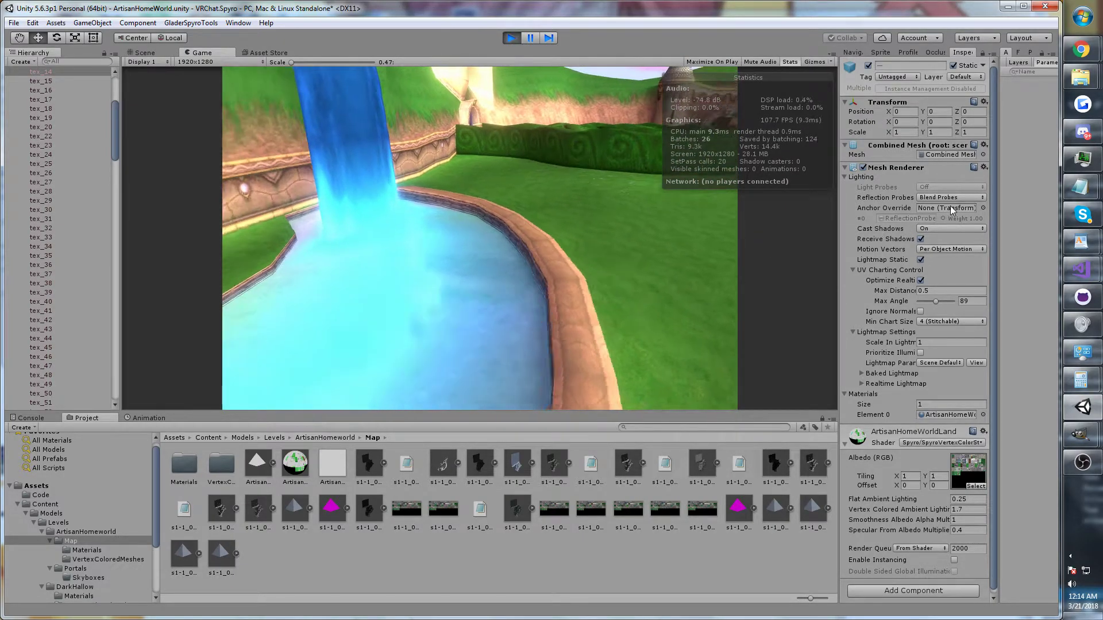
key("a")
key("w")
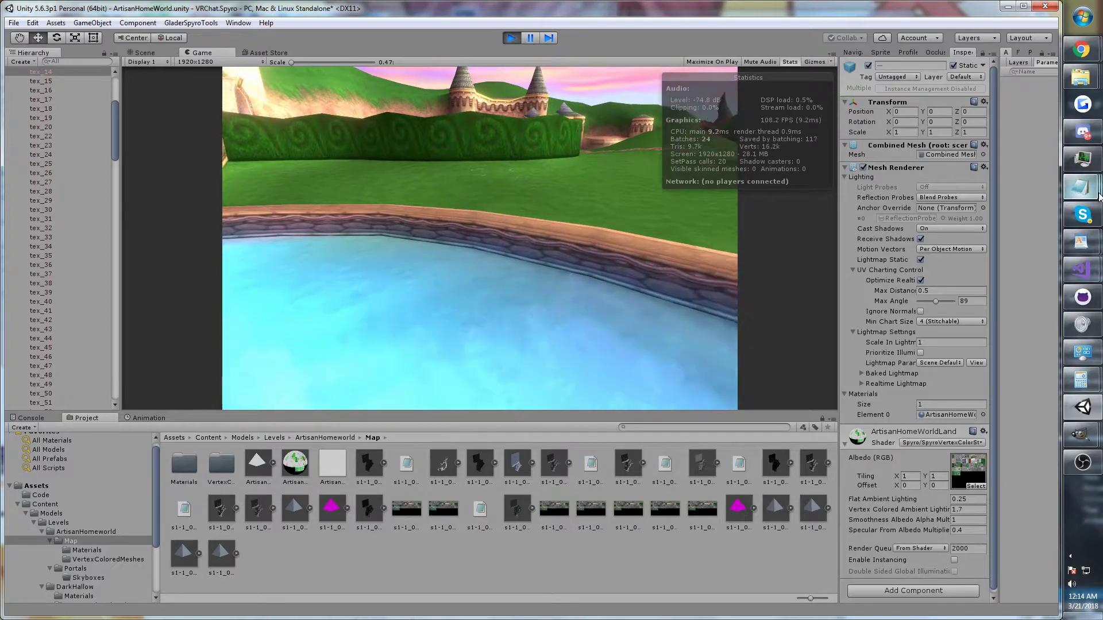
key("a")
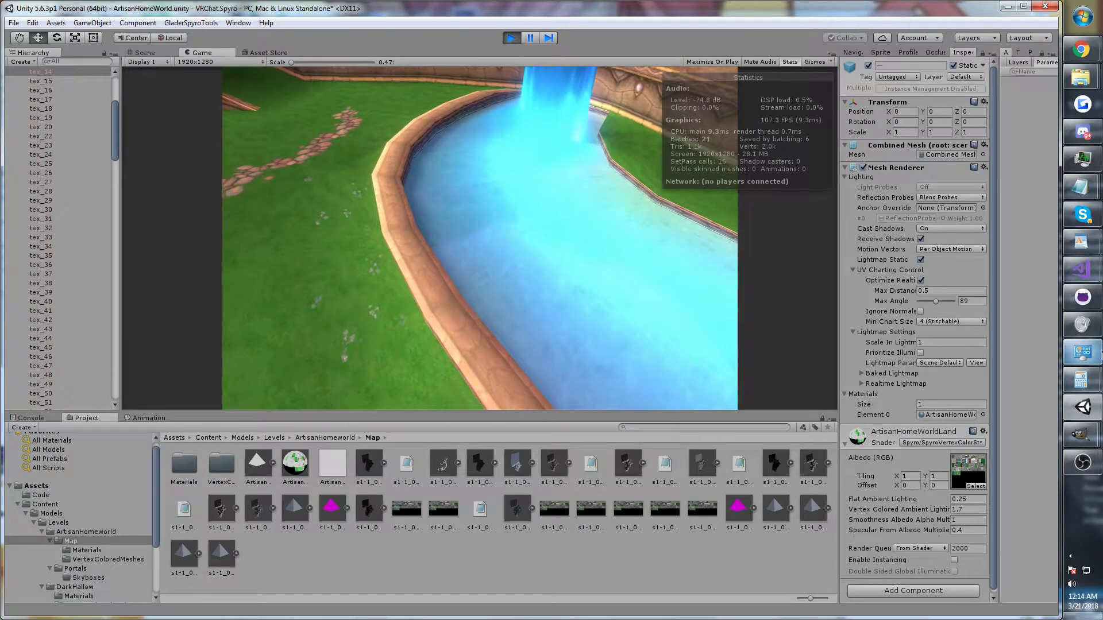
mouse_move(1092, 351)
key("w")
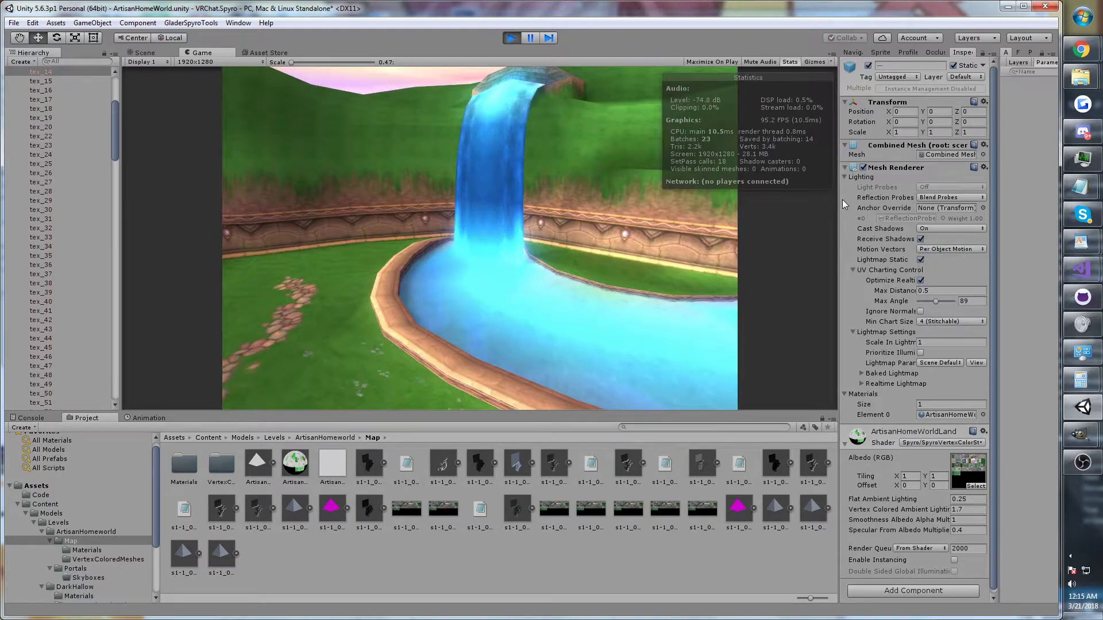
Select the Main Camera and disable its Post Processing Behaviour component.
key("alt+Tab")
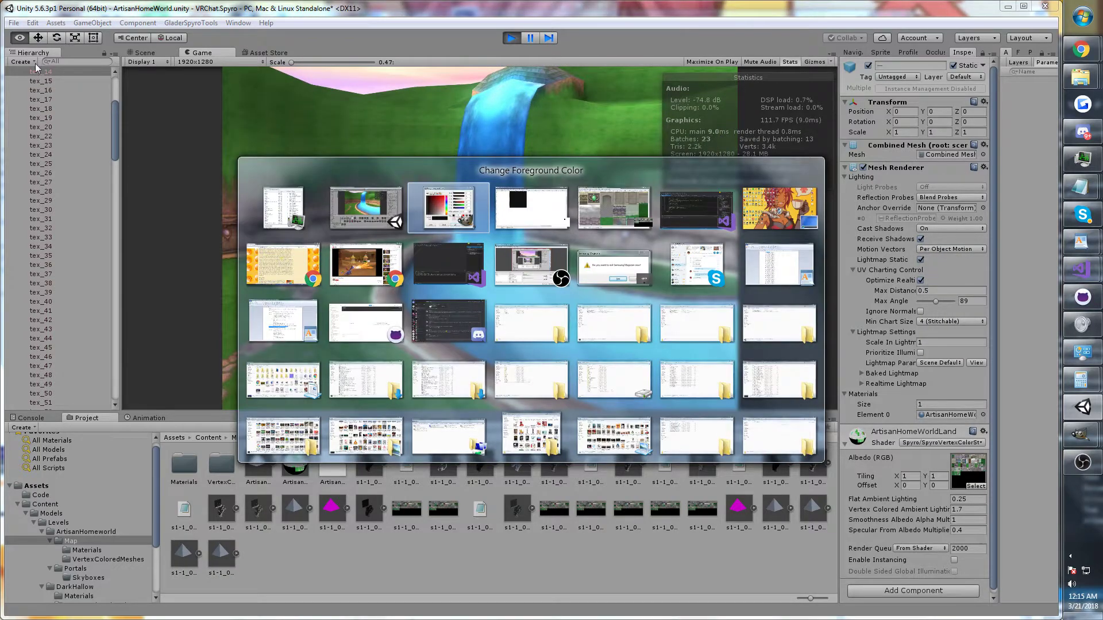
left_click(108, 91)
left_click_drag(116, 102, 115, 82)
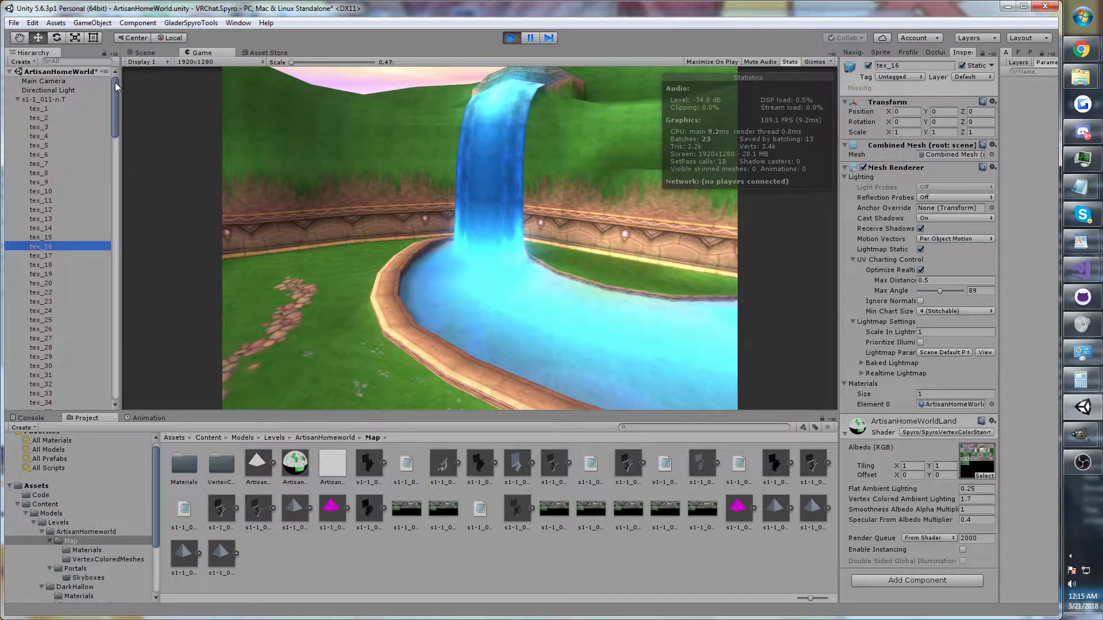
left_click(61, 82)
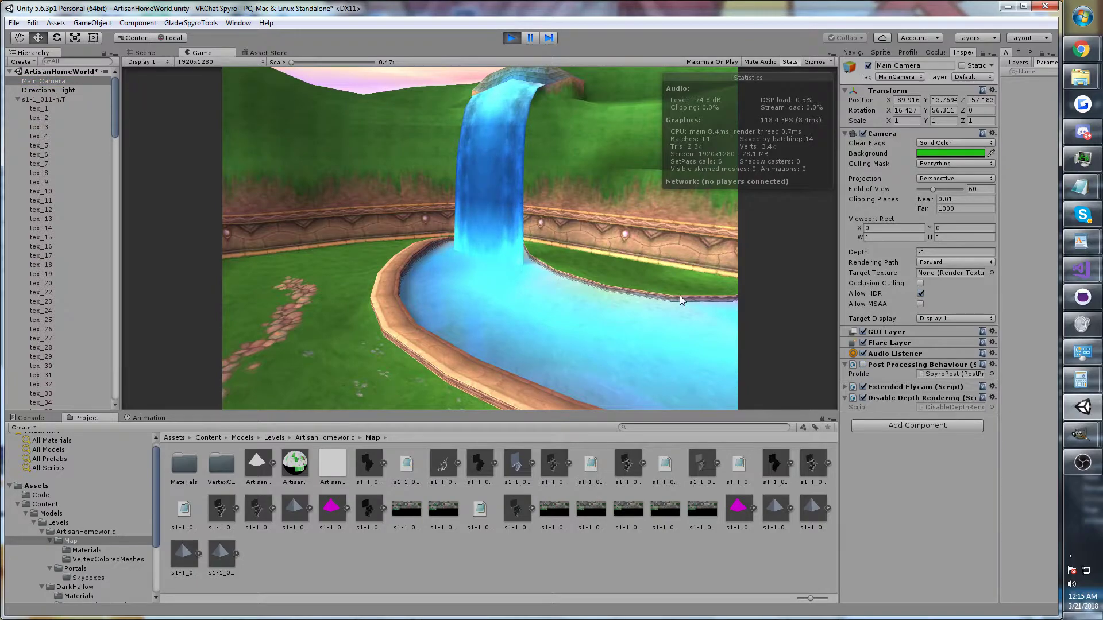
Fly the game camera past the waterfalls and across the meadow to examine the level without post-processing.
left_click(682, 301)
key("w")
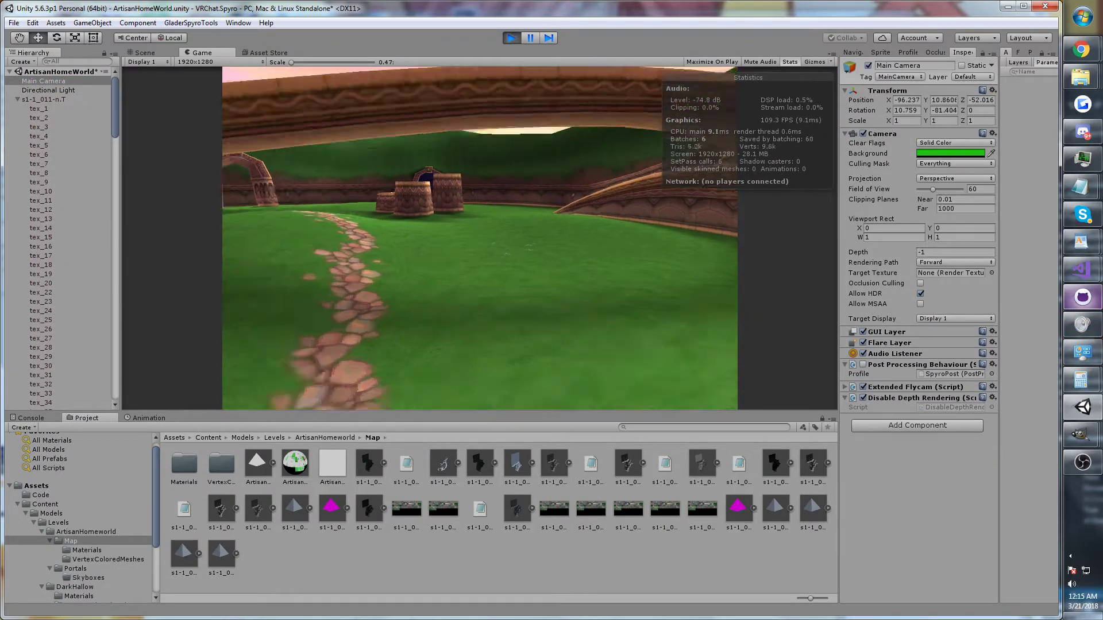
key("w")
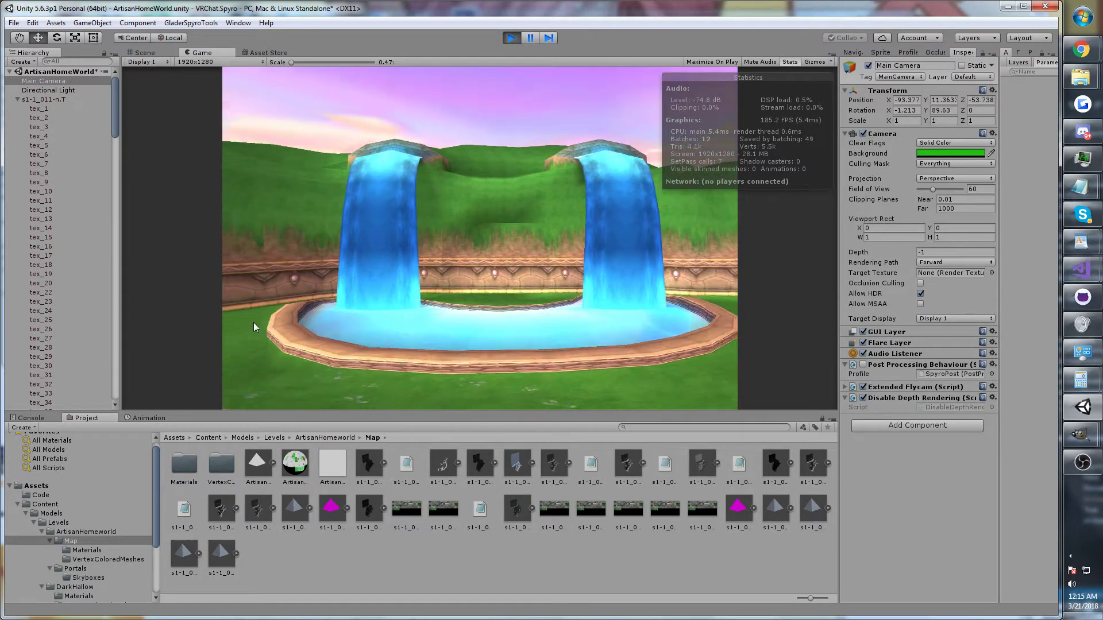
key("w")
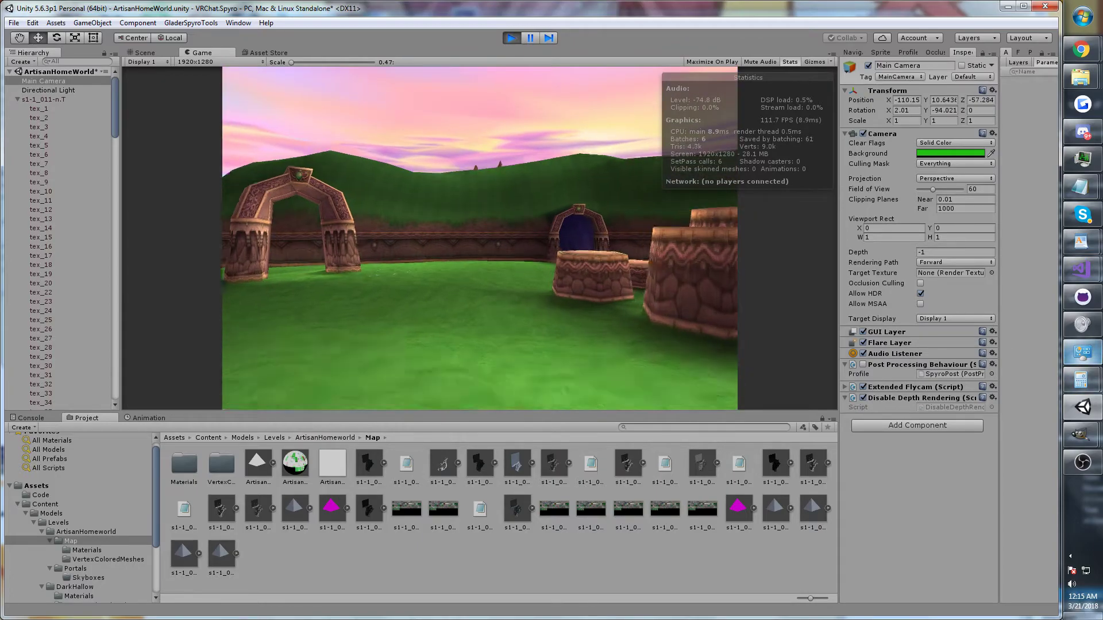
mouse_move(1083, 351)
key("alt+Tab")
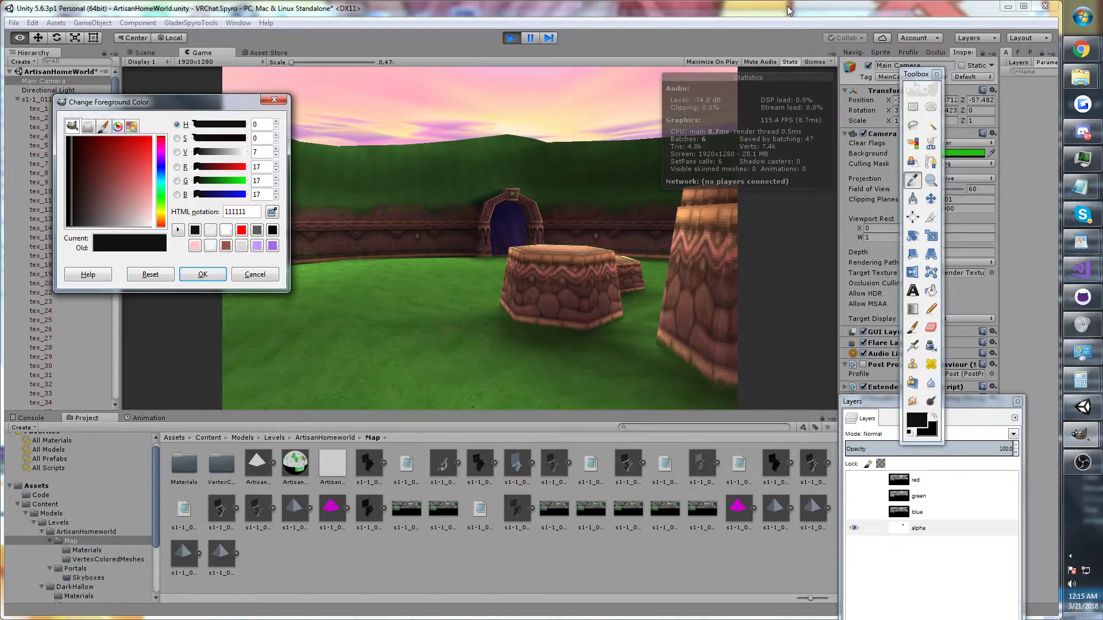
left_click(790, 10)
key("w")
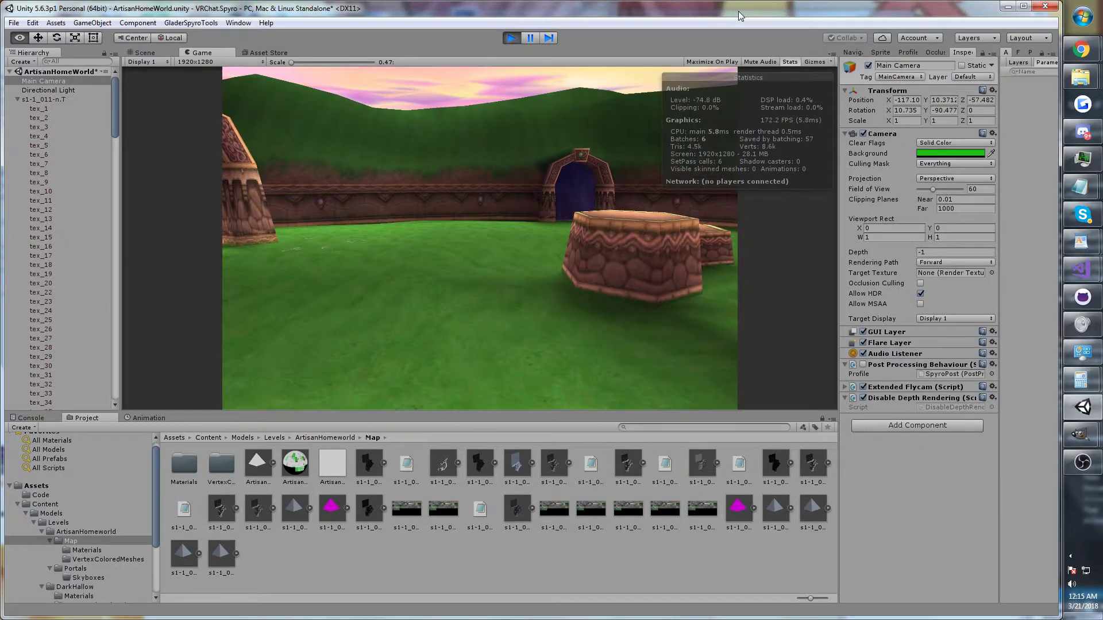
key("alt+Tab")
key("Escape")
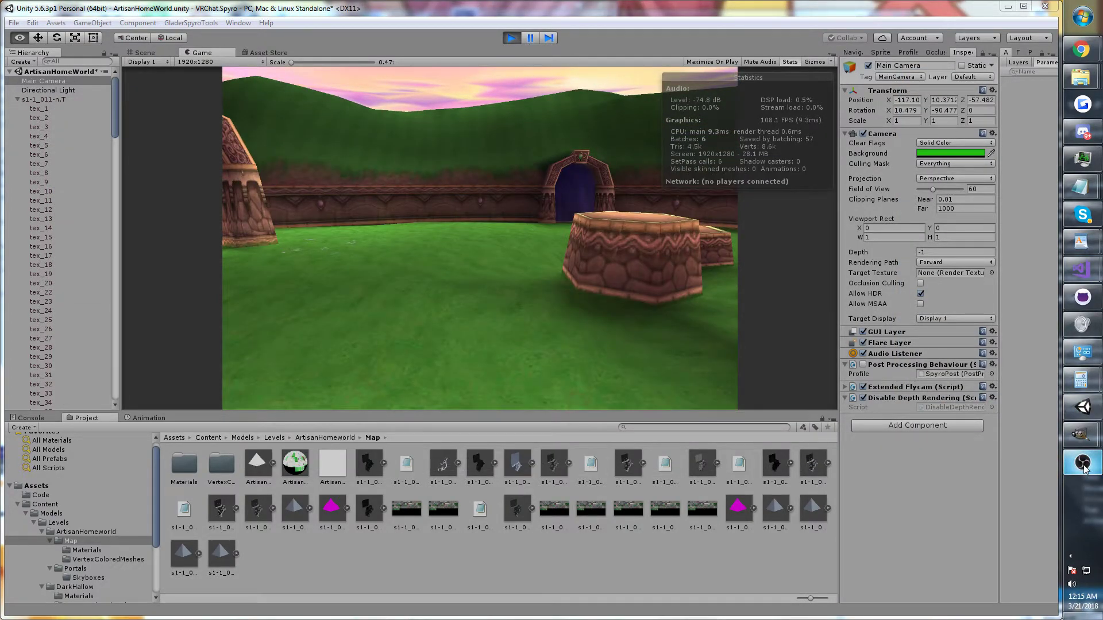